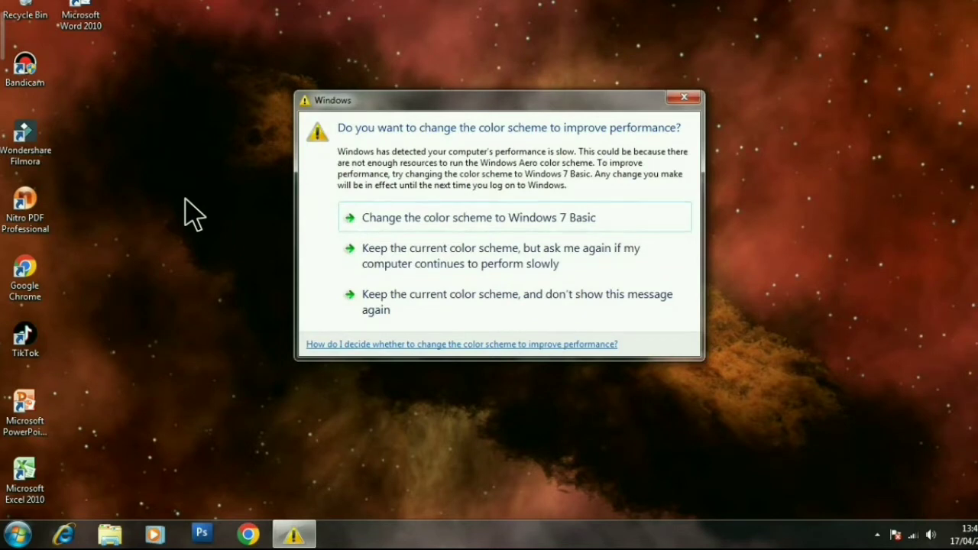
Step: Dismiss the Windows color scheme performance prompt
key(Return)
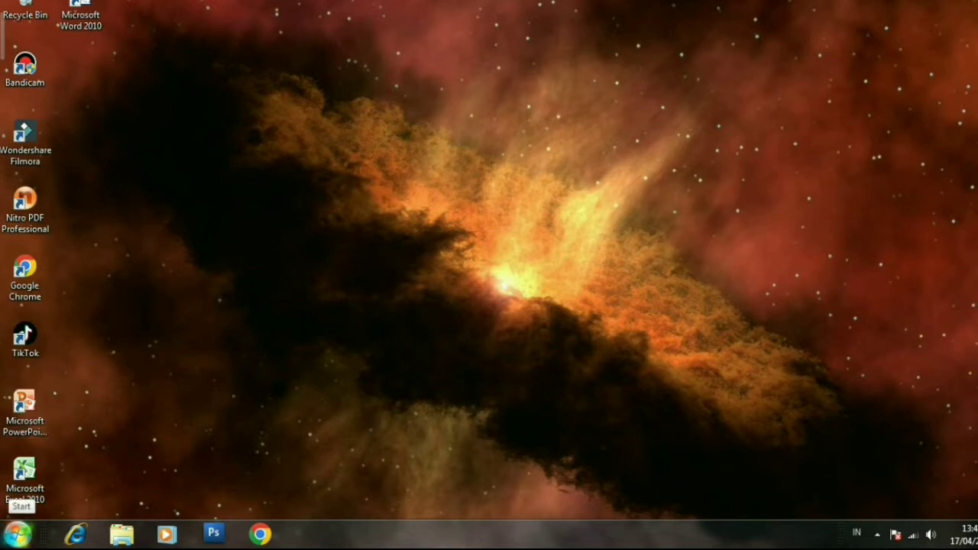
click(18, 533)
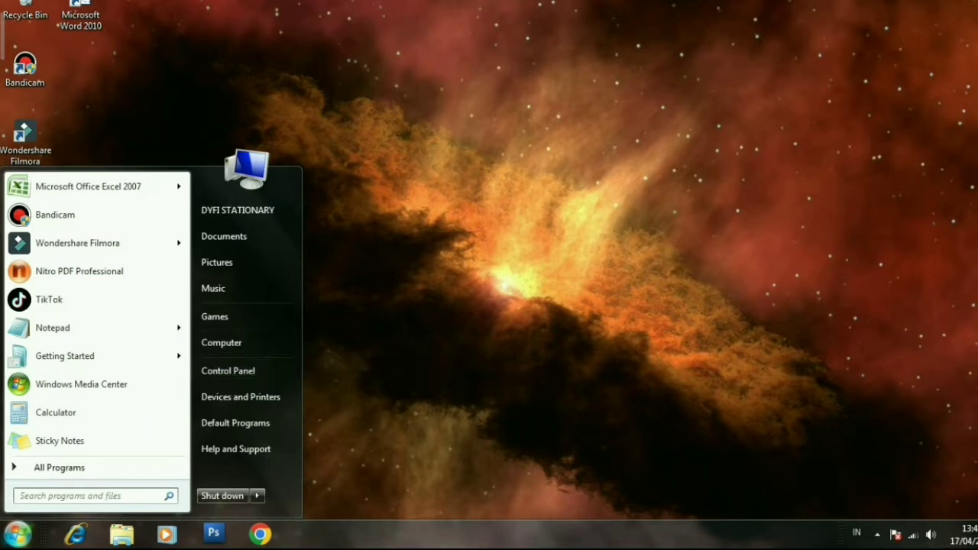
key(Escape)
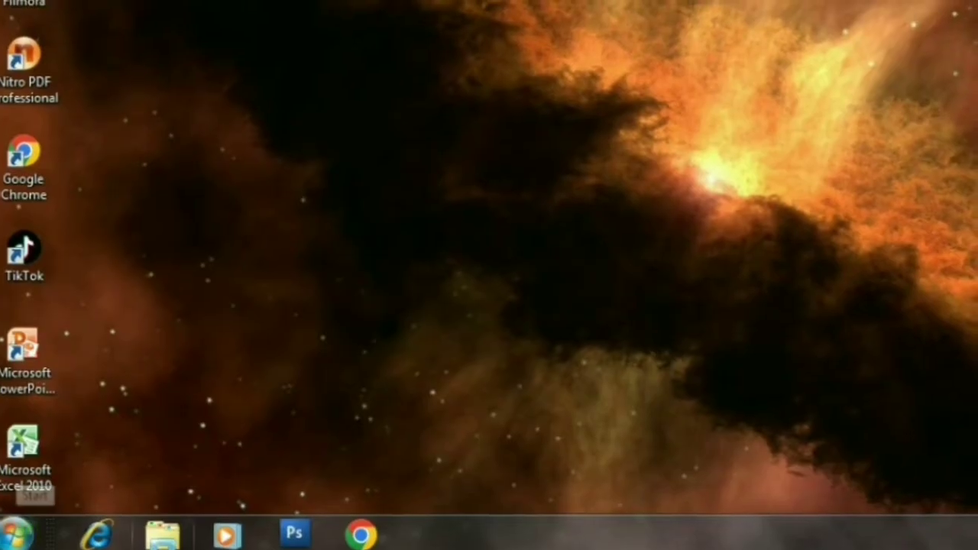
Step: Open the Windows folder on Local Disk (C:)
click(19, 533)
click(296, 268)
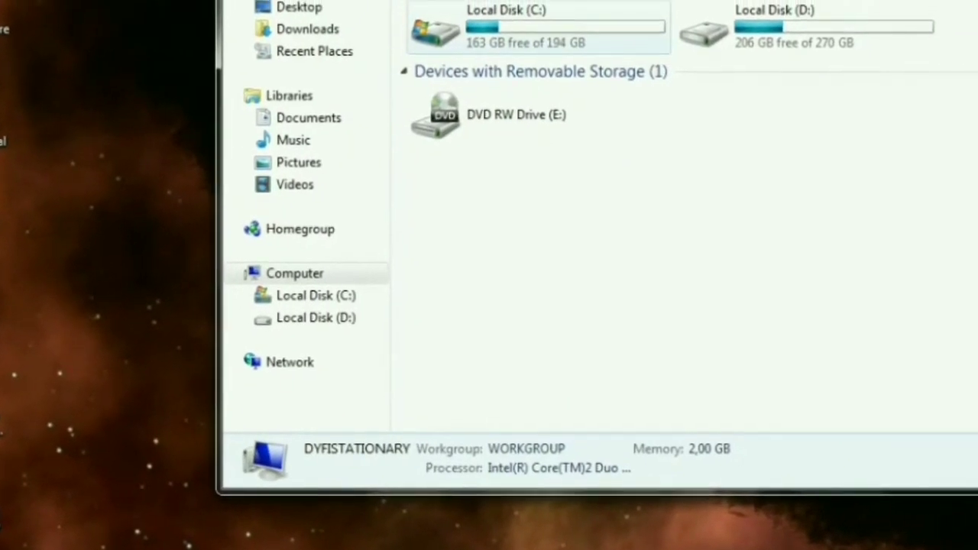
click(544, 21)
double_click(535, 30)
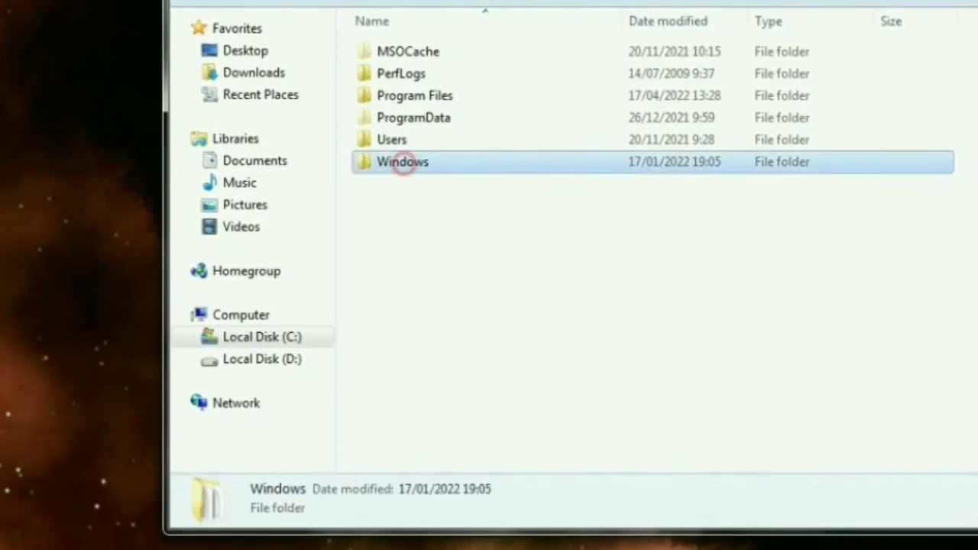
double_click(408, 156)
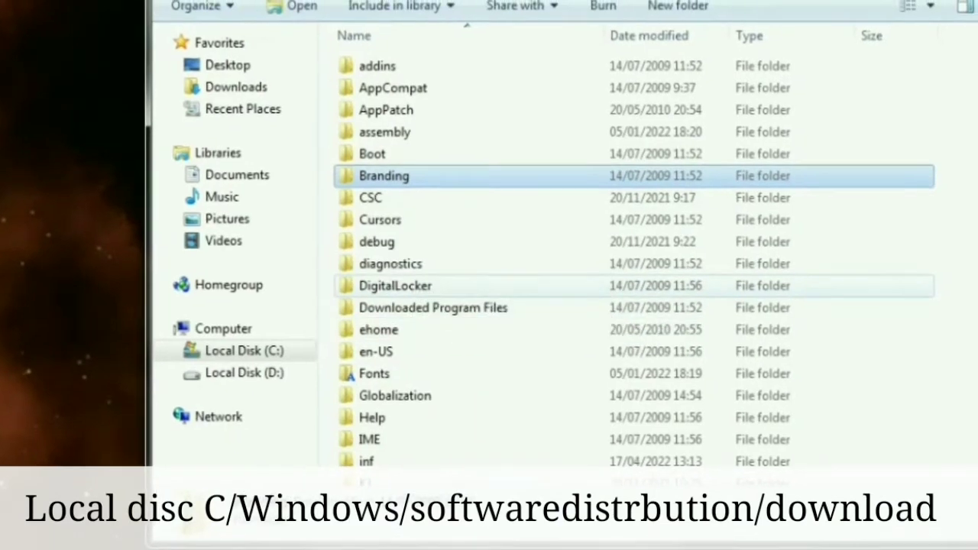
Step: Open the Download folder inside SoftwareDistribution to check for leftover update files, and close the window
click(381, 250)
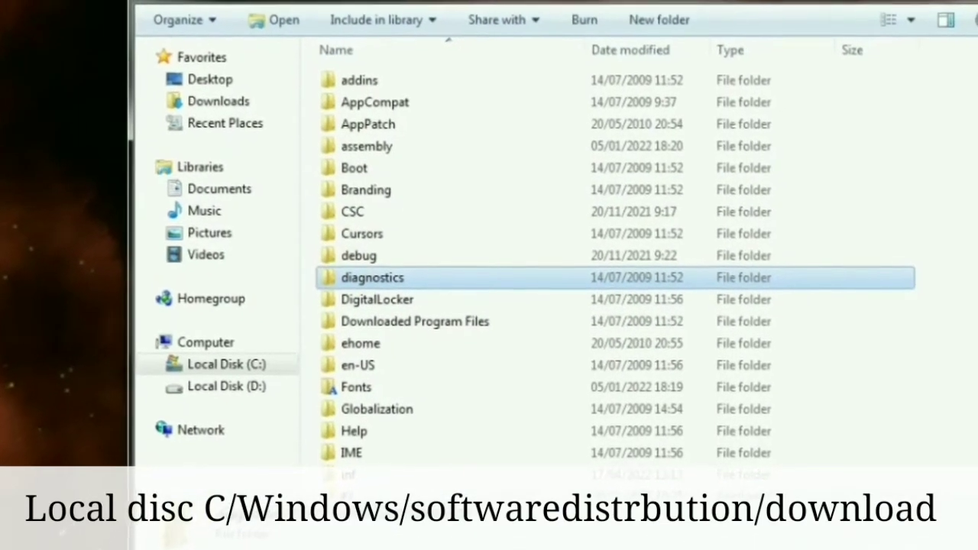
key(s)
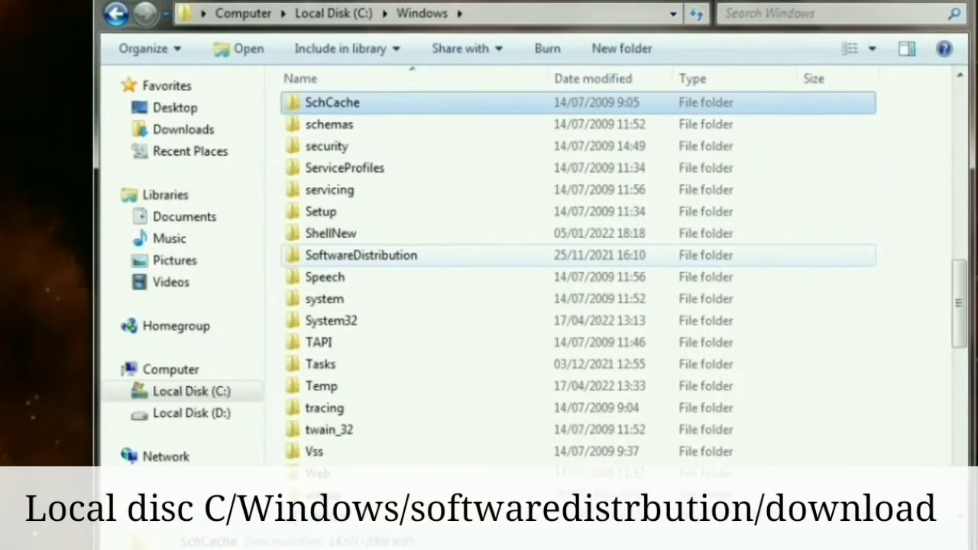
double_click(328, 264)
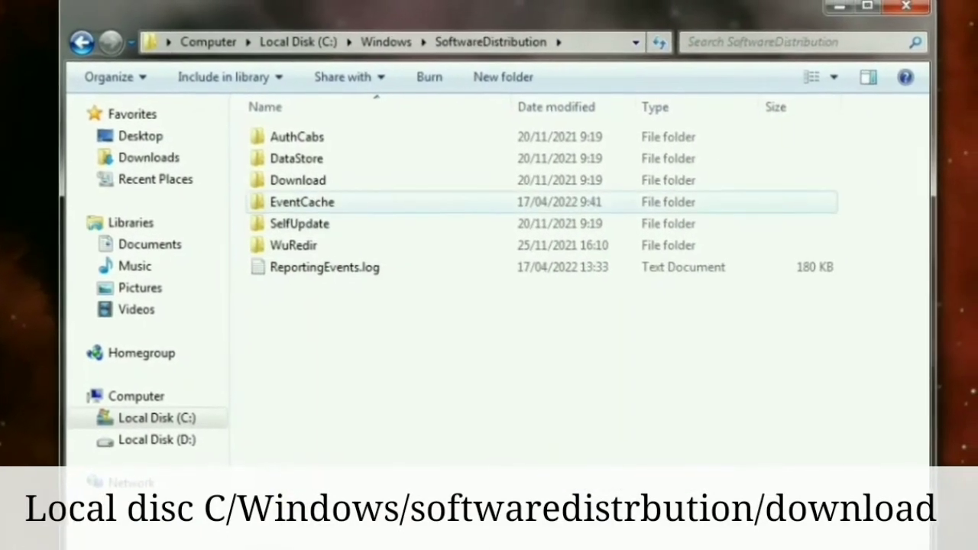
double_click(279, 188)
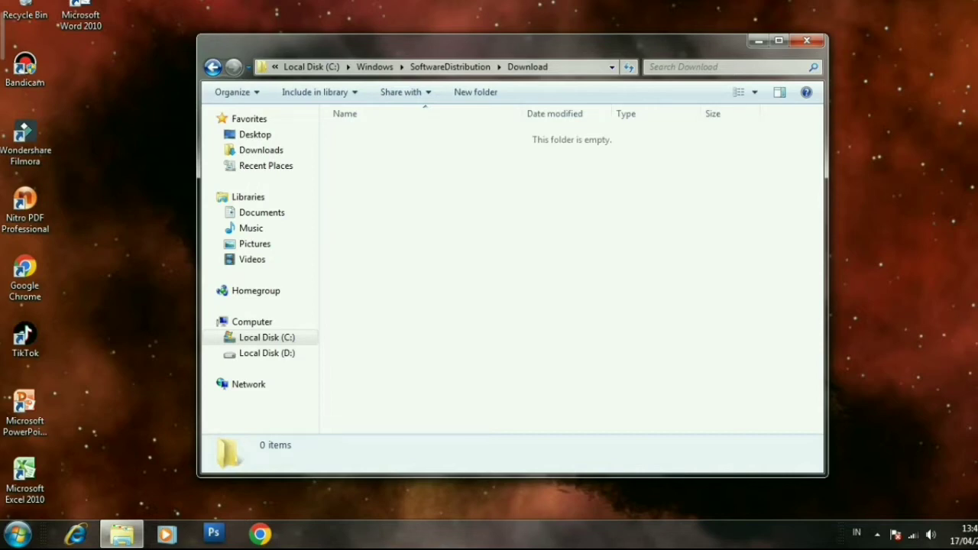
click(807, 40)
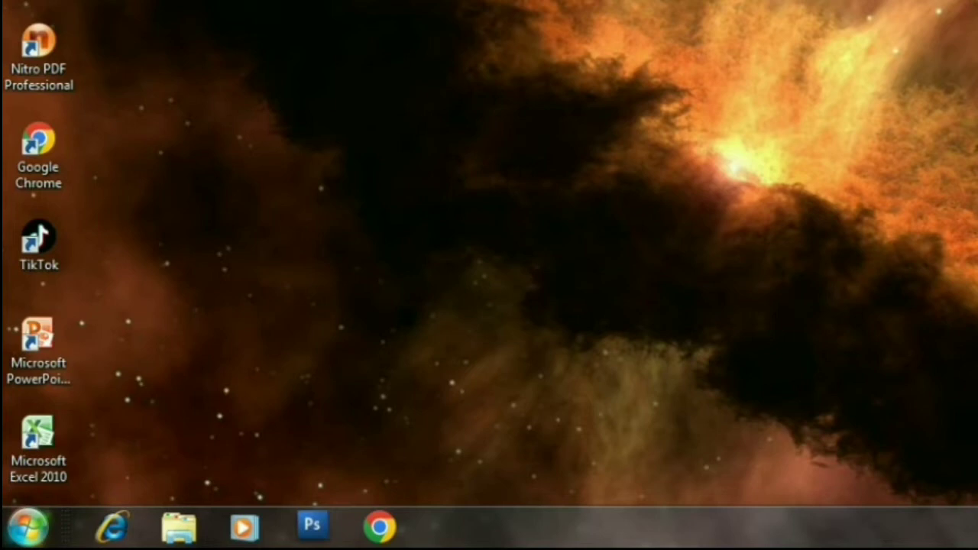
key(super)
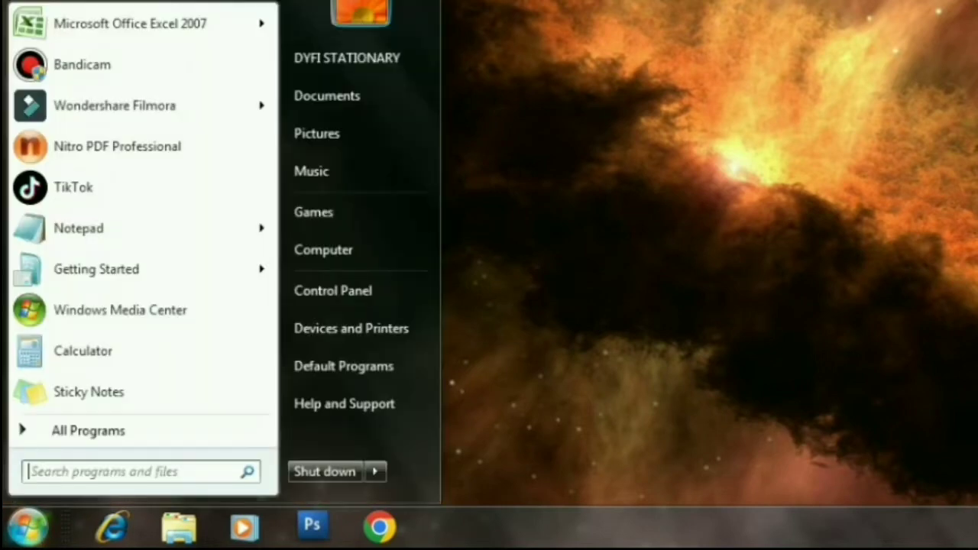
click(78, 474)
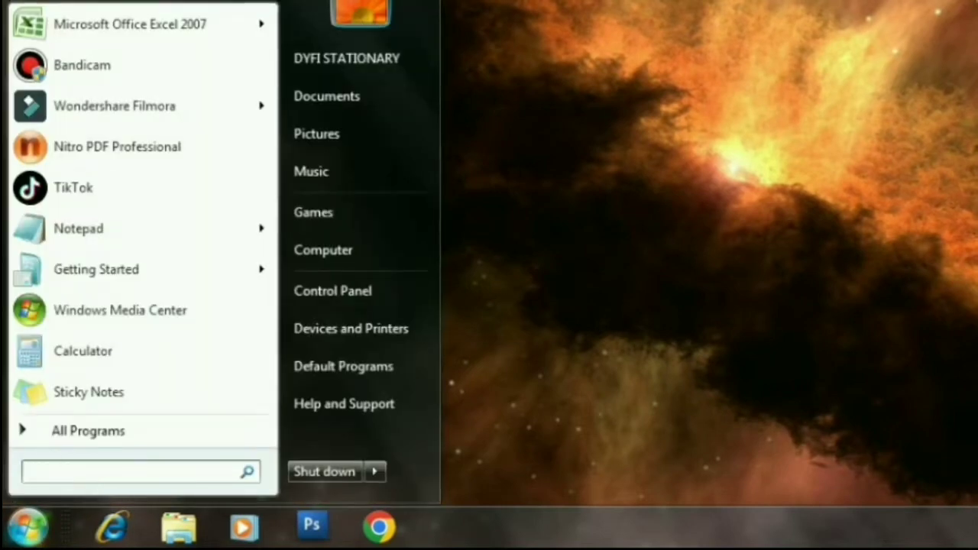
text(run)
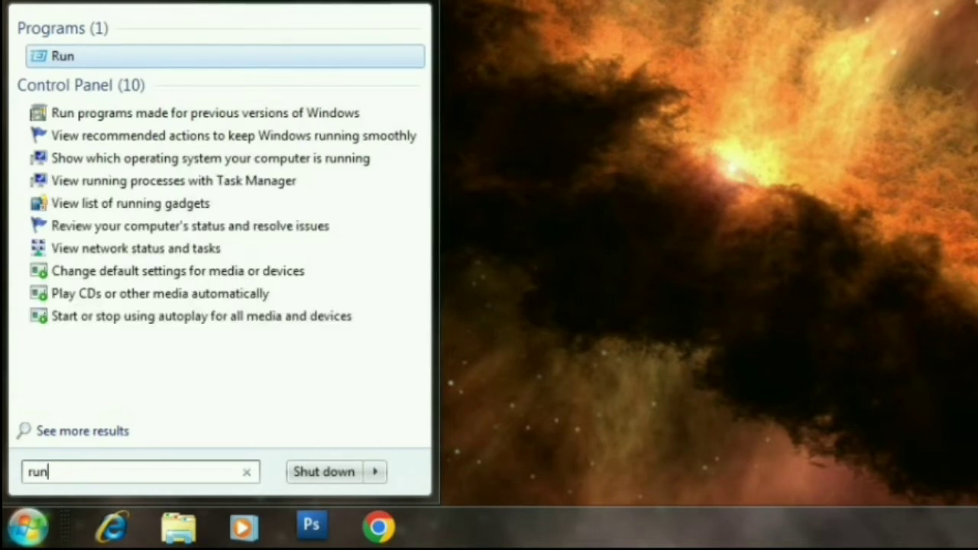
key(Return)
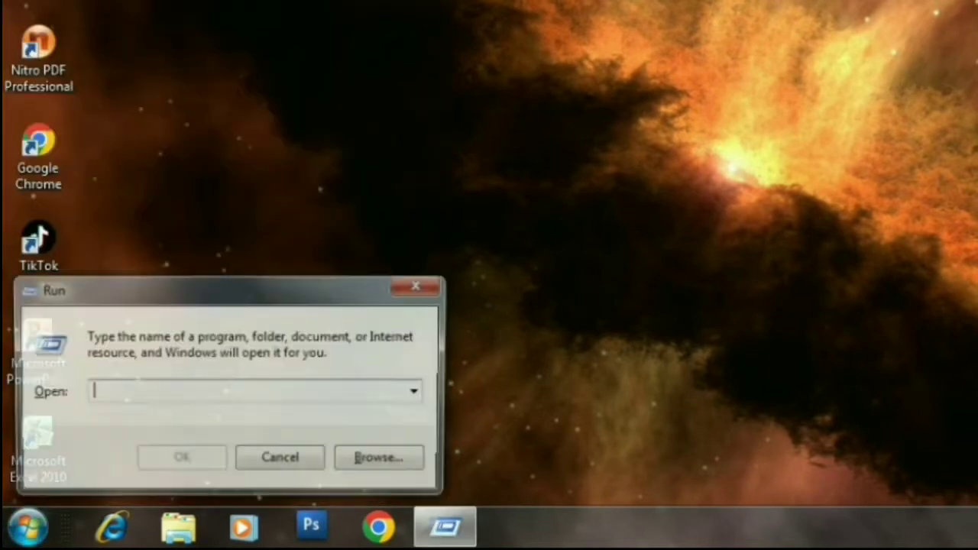
click(419, 285)
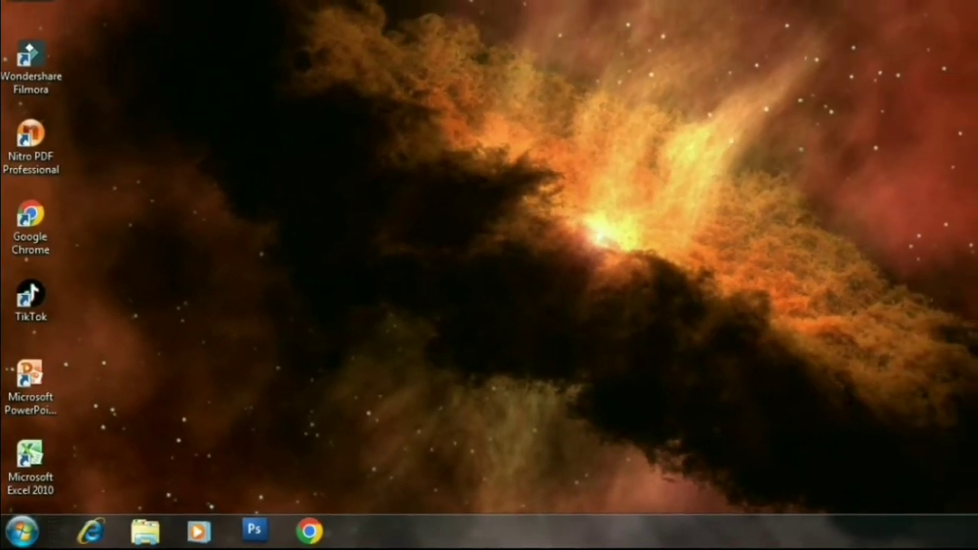
Step: Open the Windows Temp folder through the Run dialog with the command temp and maximize its window
key(super+r)
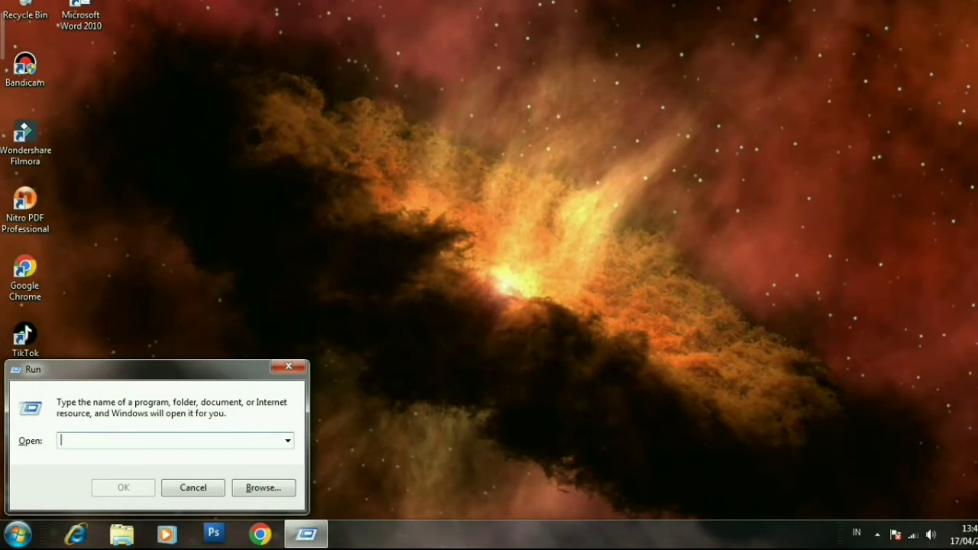
text(temp)
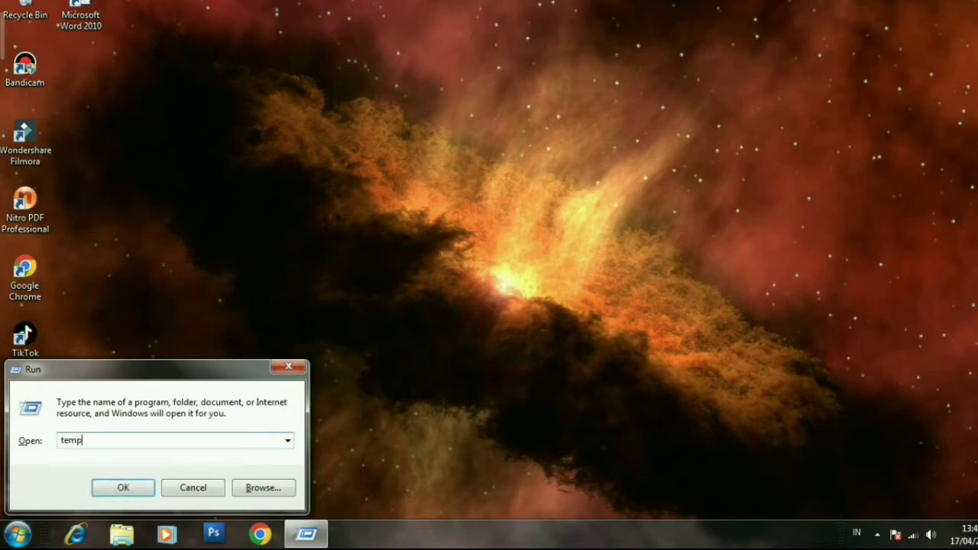
key(Return)
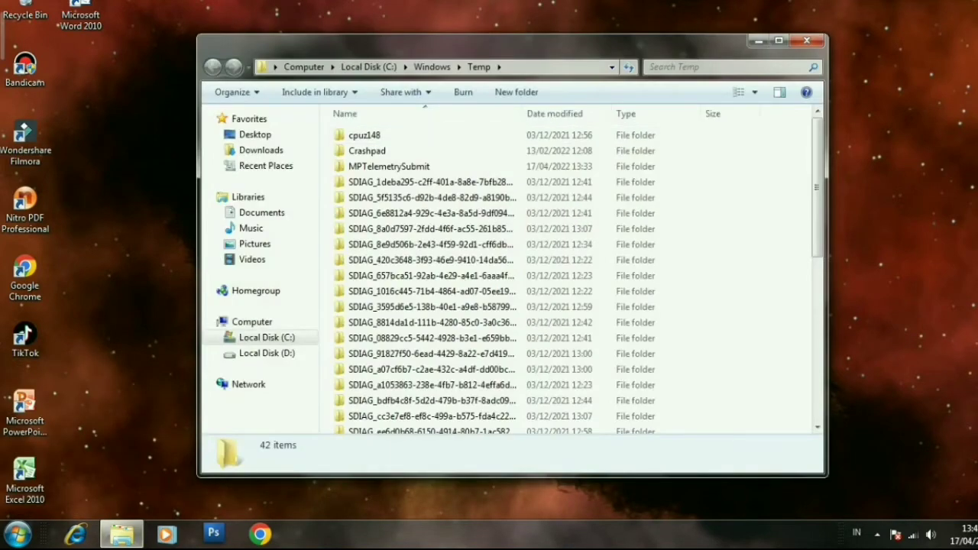
click(778, 40)
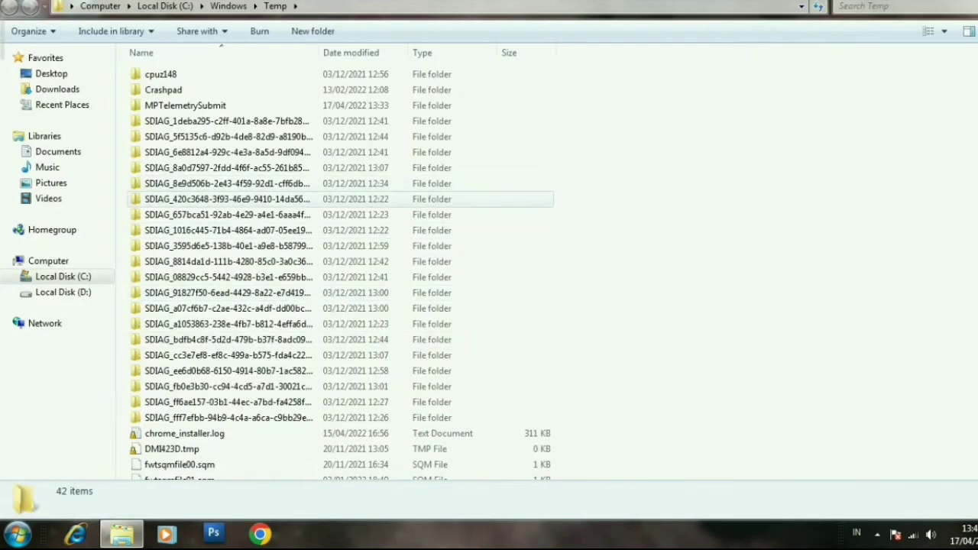
Step: Widen the Name column enough to read the full folder names and look through the Temp folder's contents
drag(319, 52, 498, 52)
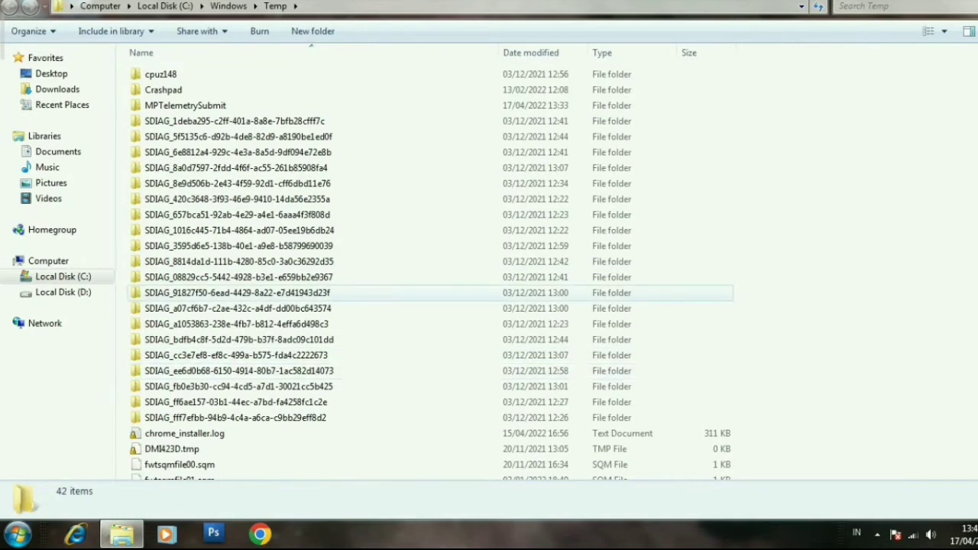
scroll(291, 294, down, 5)
scroll(290, 305, up, 5)
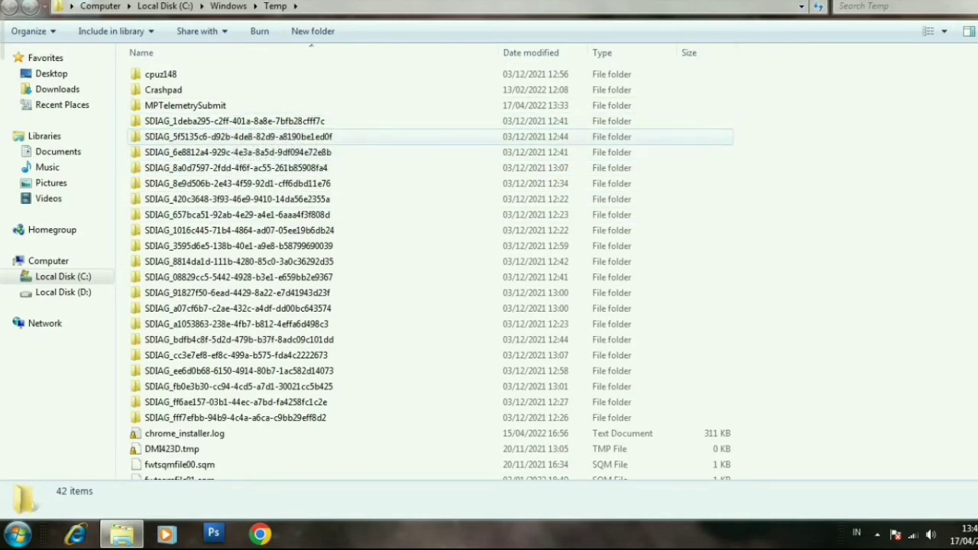
Step: Delete all items in the Windows Temp folder, granting administrator permission for all current items, and close the folder
click(221, 122)
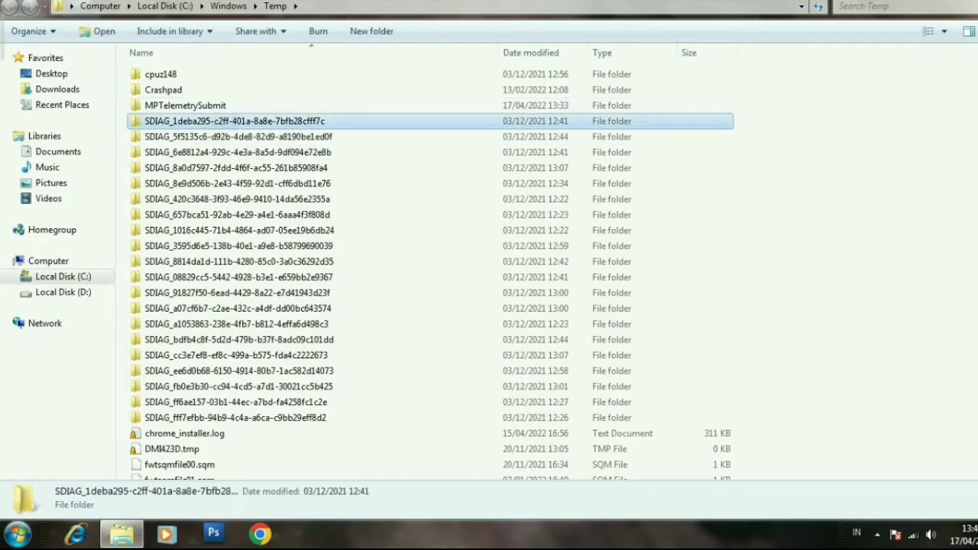
key(ctrl+a)
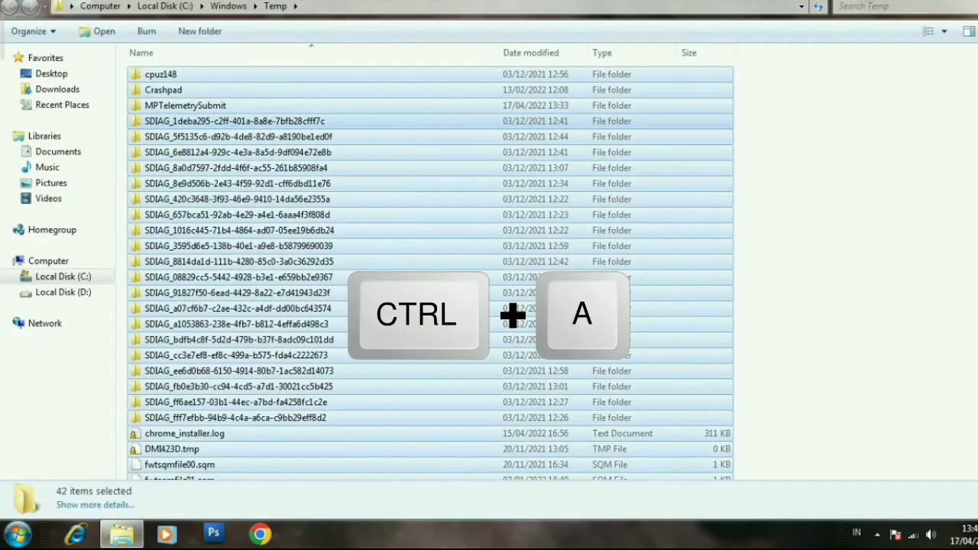
key(Delete)
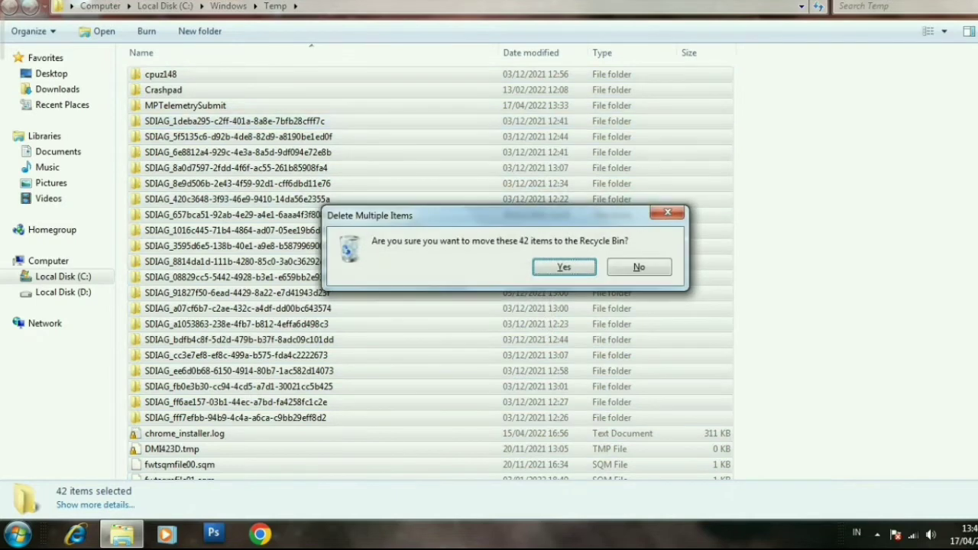
click(564, 267)
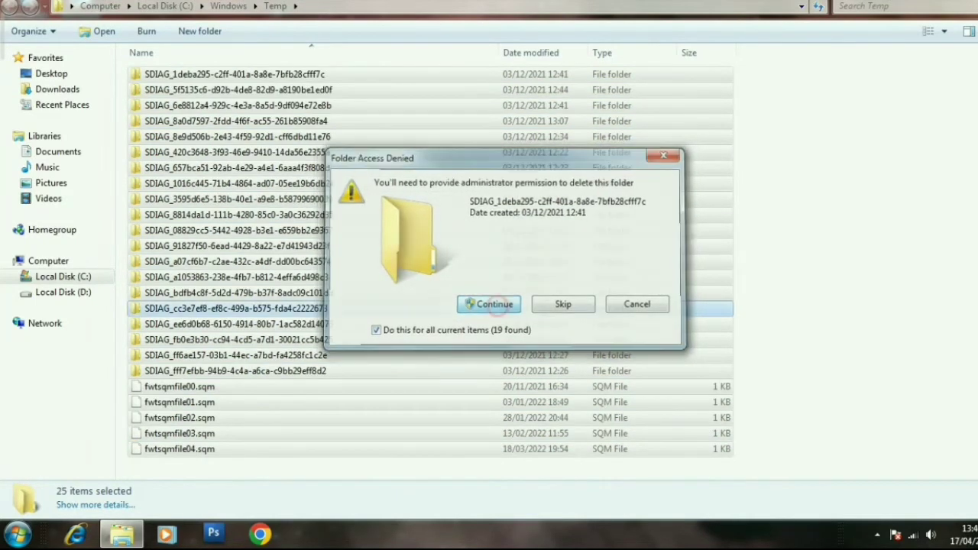
key(Return)
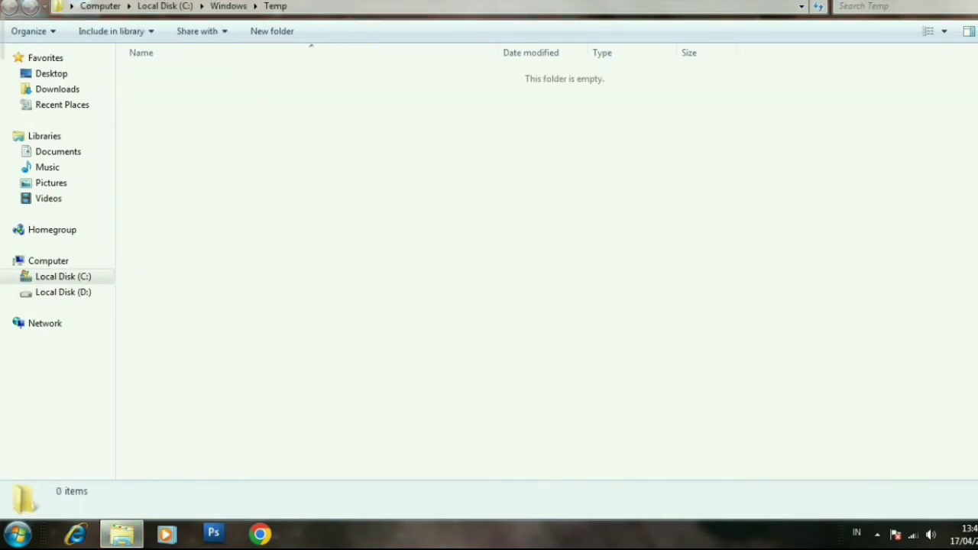
key(alt+F4)
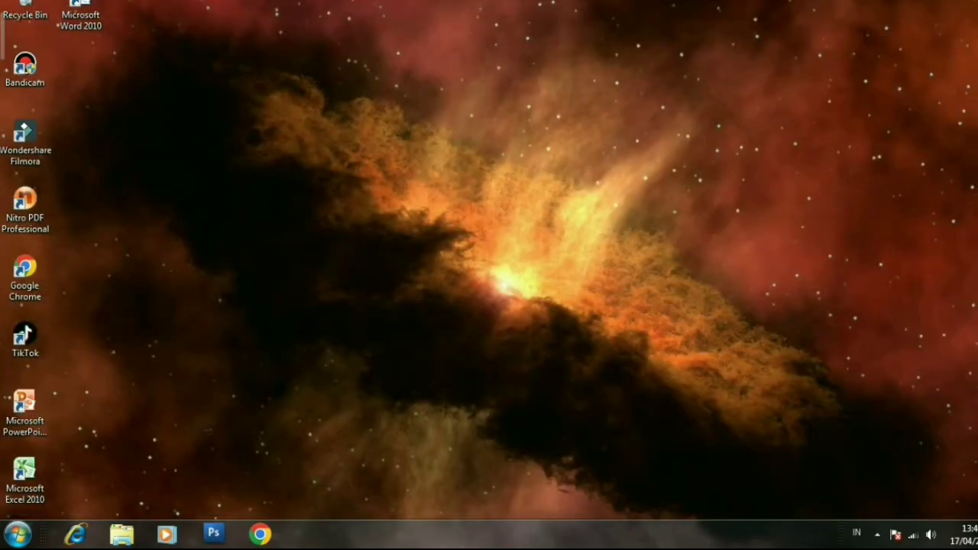
Step: Open the user profile's Temp folder through the Run dialog with %temp% and maximize its window
key(super+r)
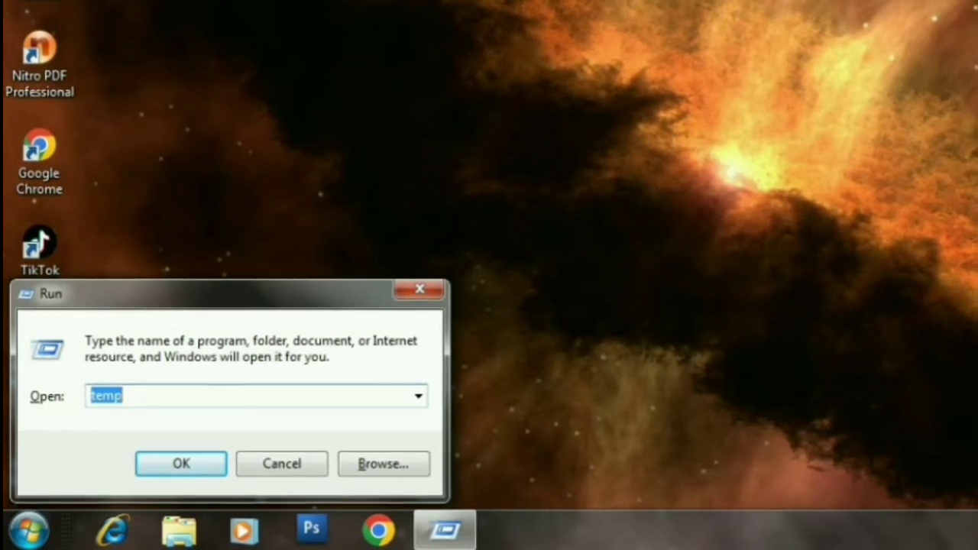
text(%t)
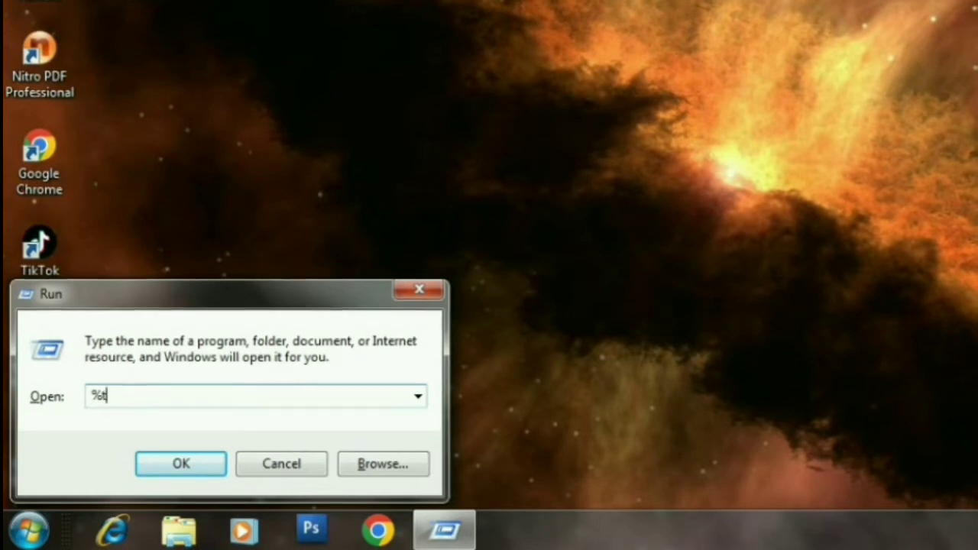
text(me)
key(BackSpace)
key(BackSpace)
text(em)
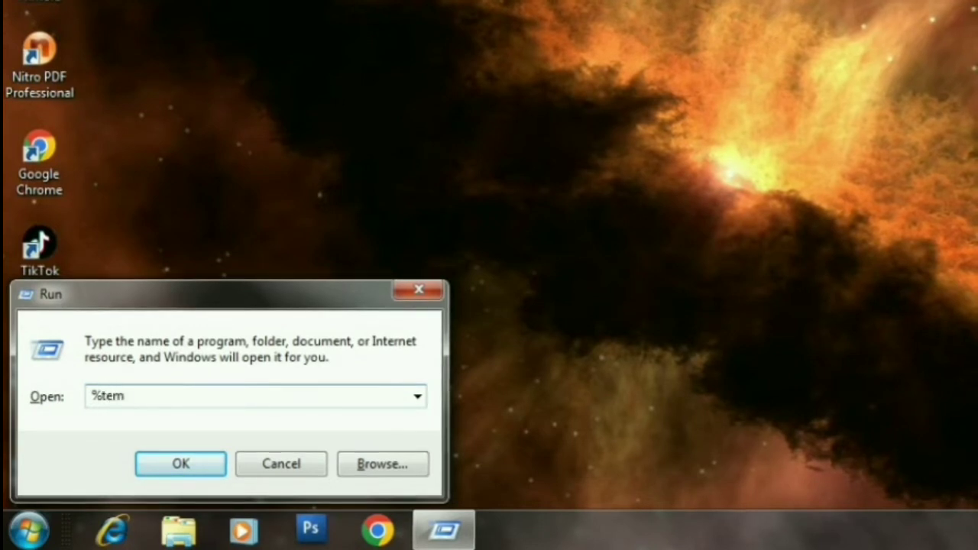
text(p)
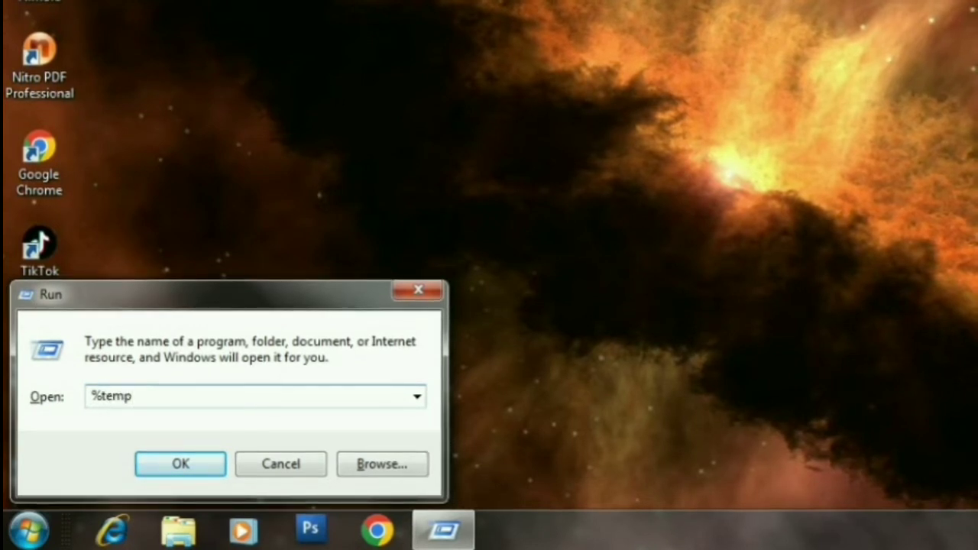
text(%)
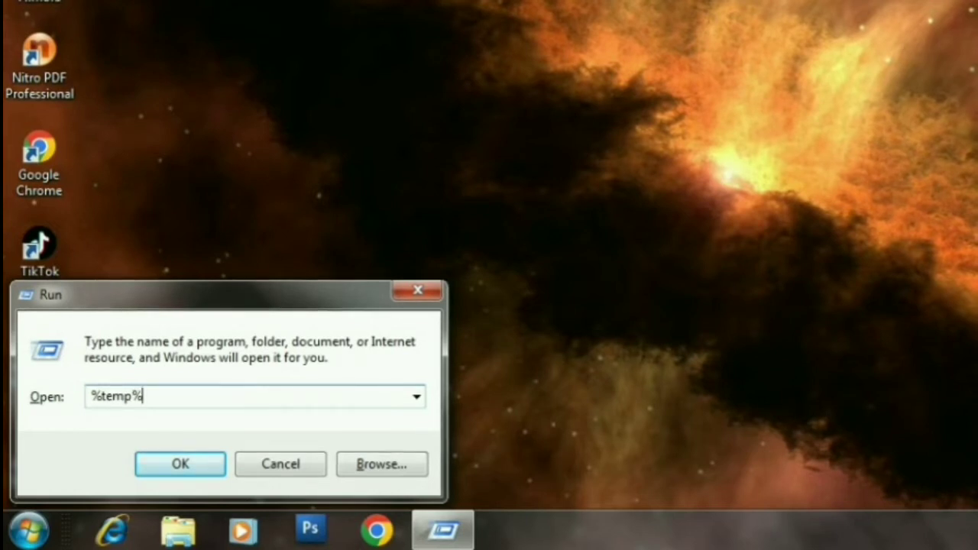
key(Return)
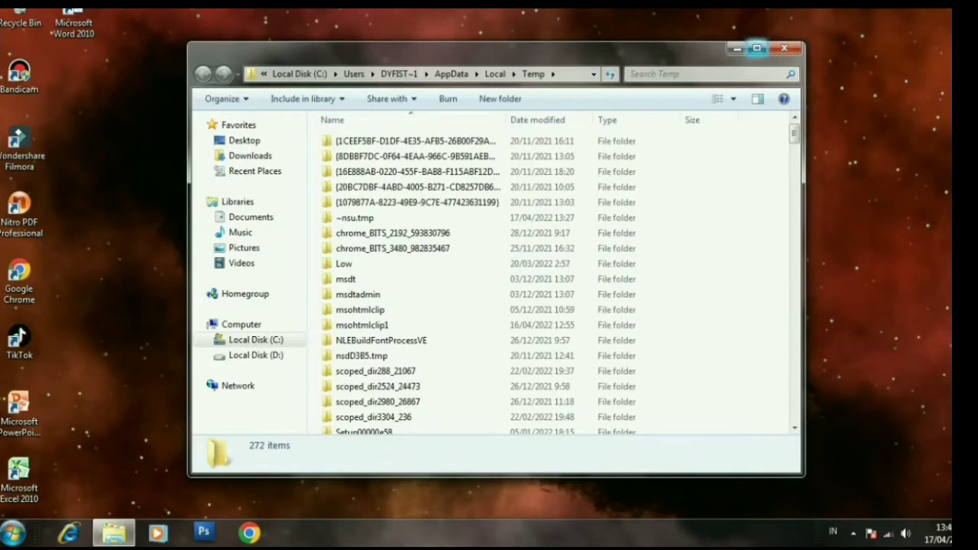
click(756, 49)
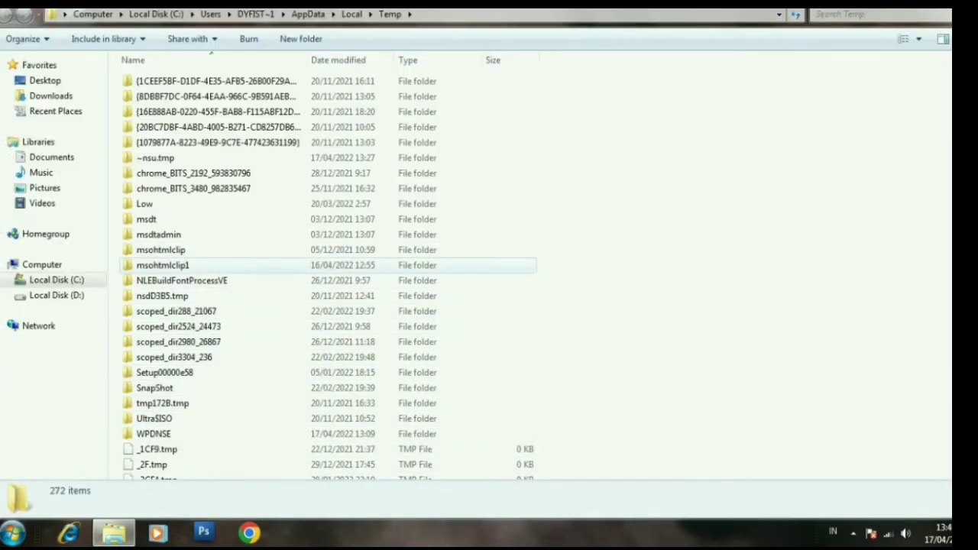
Step: Delete all items in the user's Temp folder, skipping the in-use file and granting administrator permission for msdtadmin, and return to the desktop
click(173, 264)
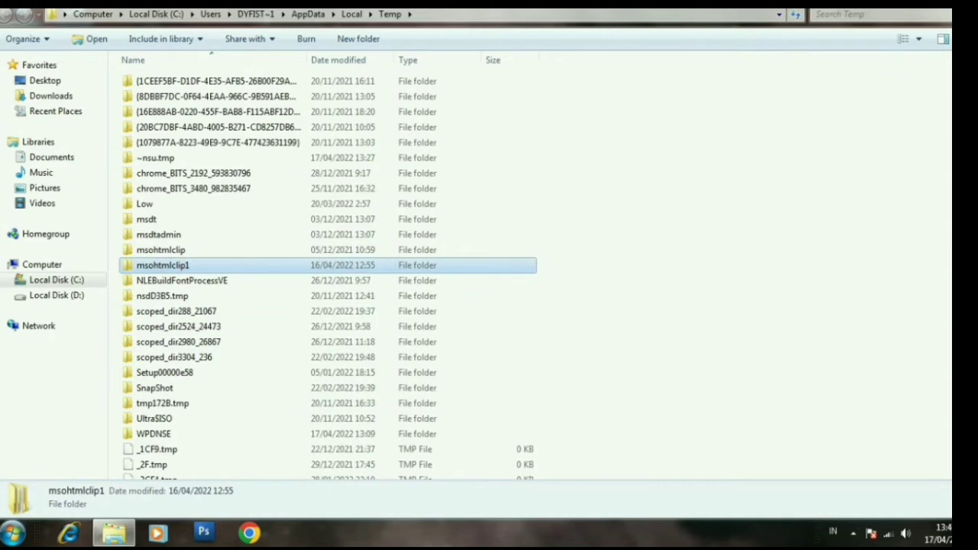
key(ctrl+a)
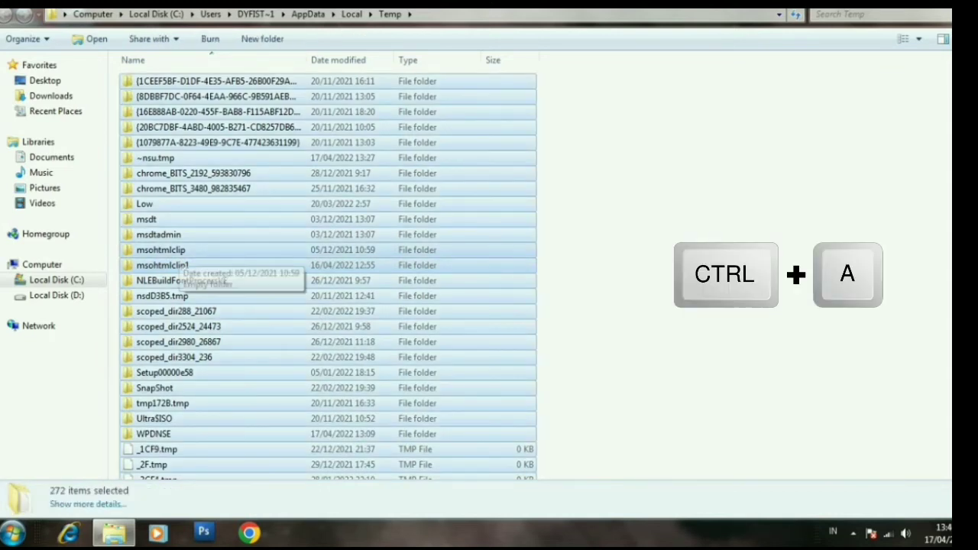
key(Delete)
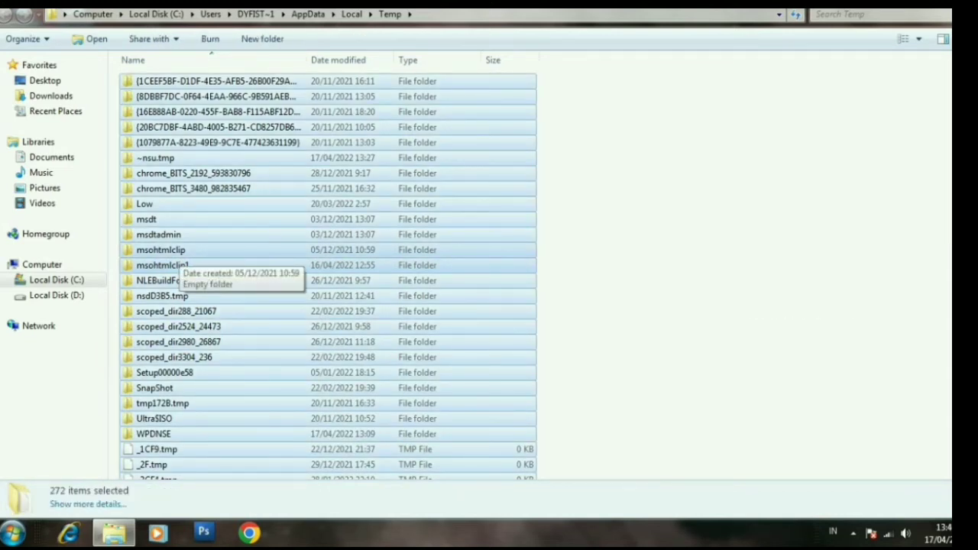
key(Return)
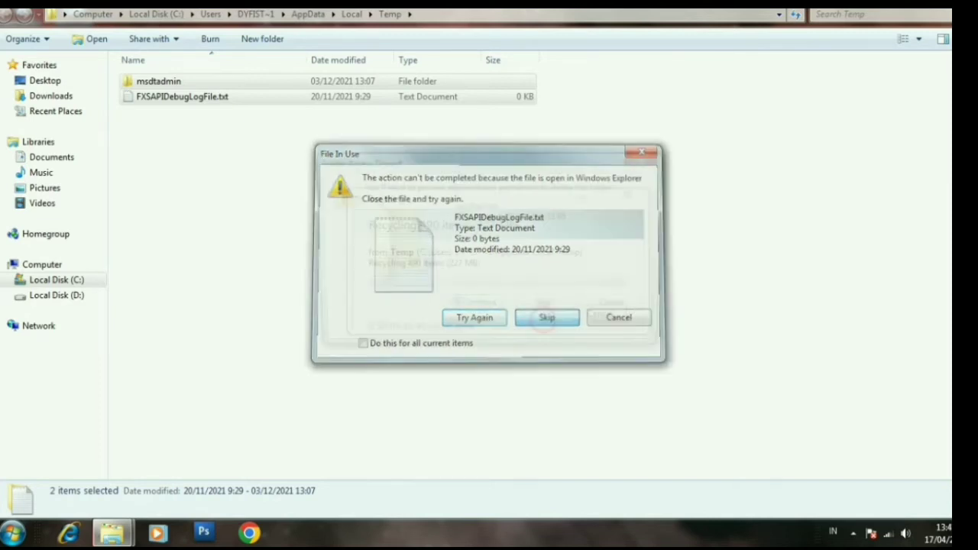
click(547, 318)
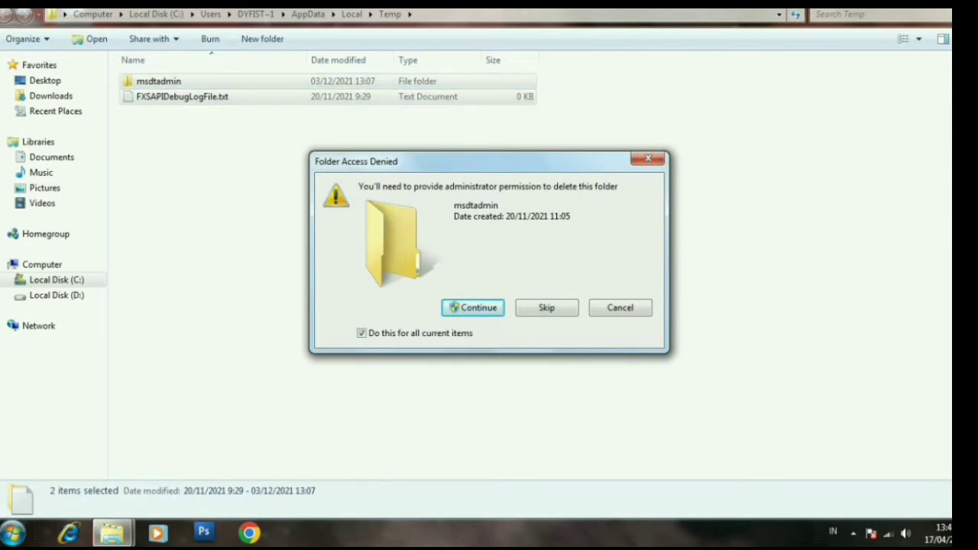
key(Return)
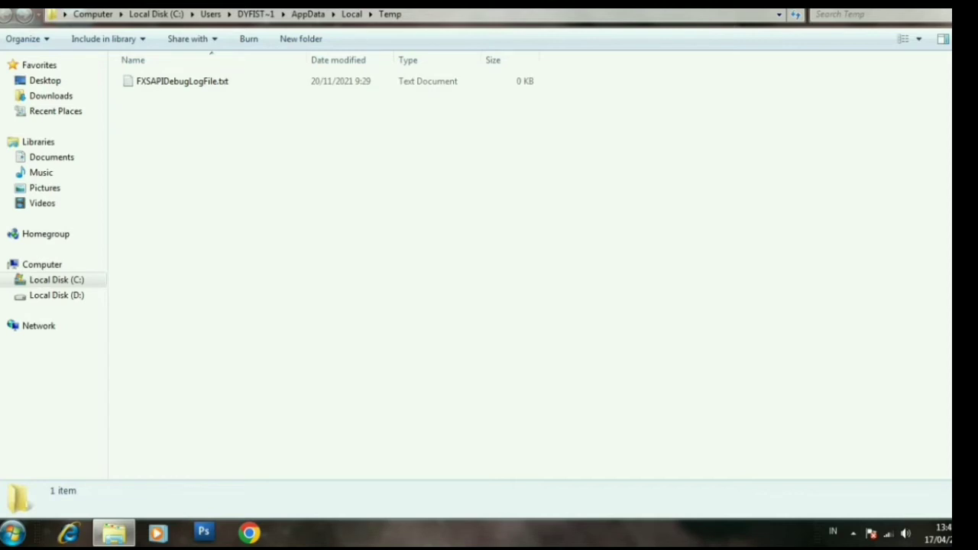
key(super+d)
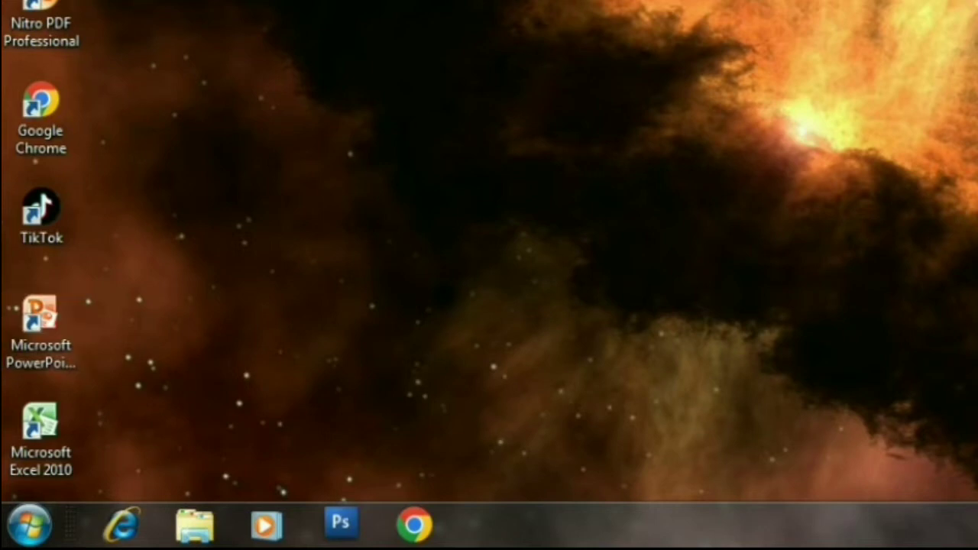
Step: Open the Windows Prefetch folder through the Run dialog with the command prefetch, grant permanent access to it, and maximize its window
key(super+r)
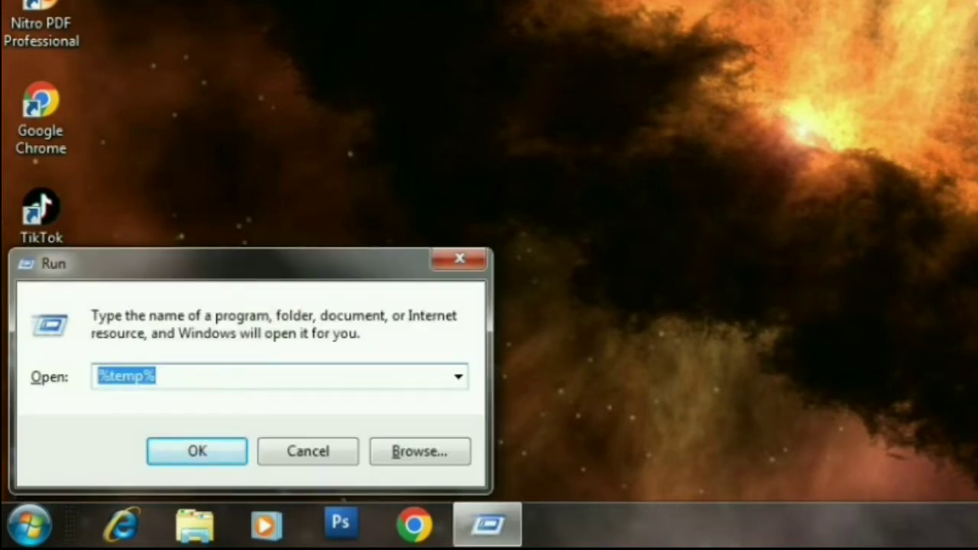
text(prefe)
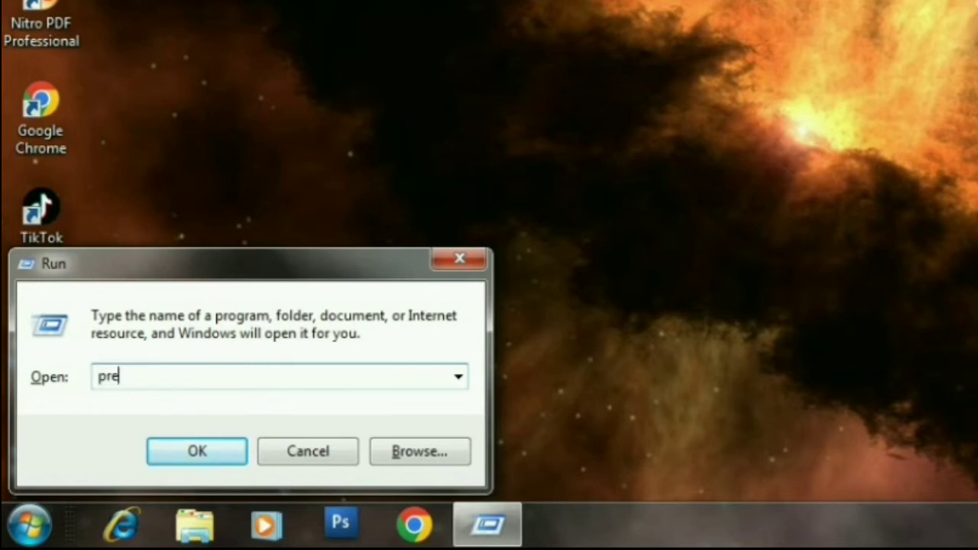
text(tch)
key(Return)
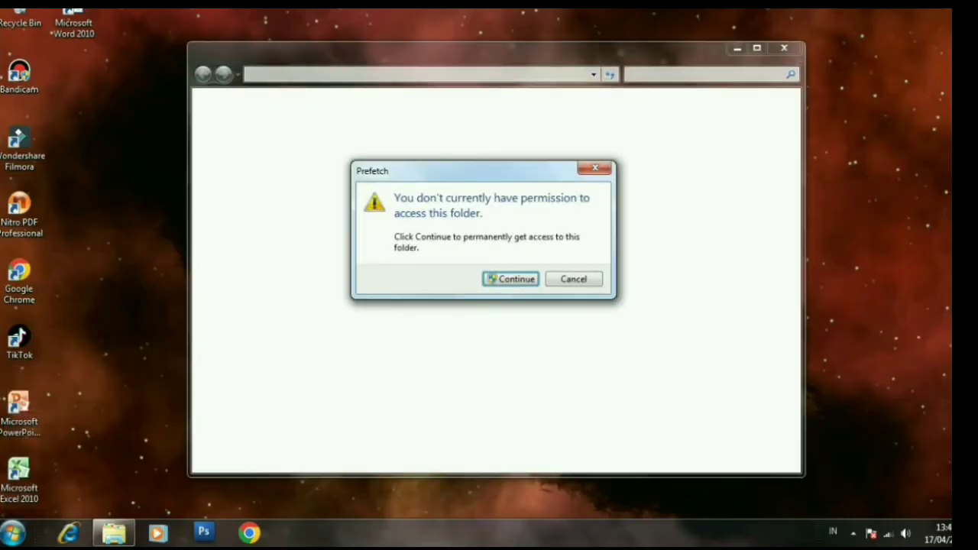
click(509, 279)
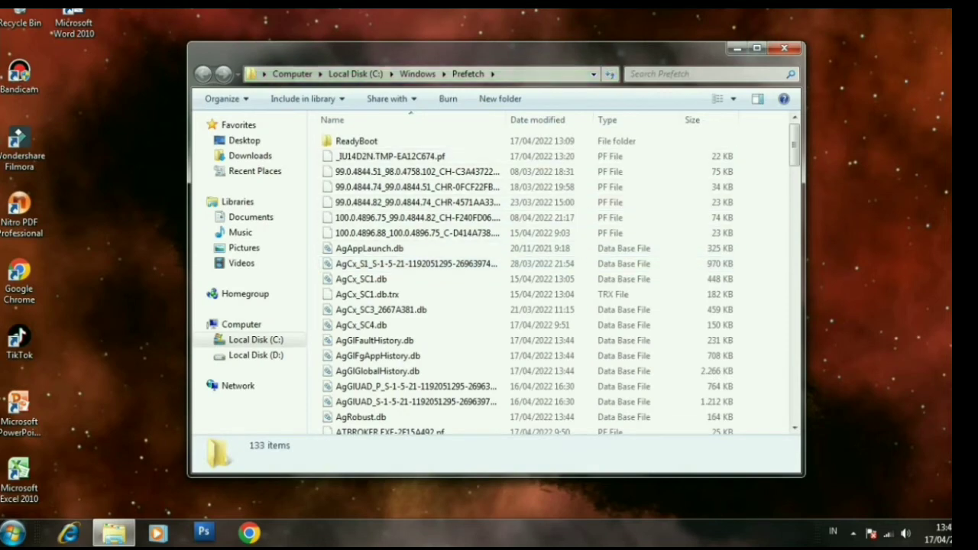
click(756, 49)
Step: Delete all items in the Prefetch folder, confirm the deletion, and return to the desktop
click(194, 171)
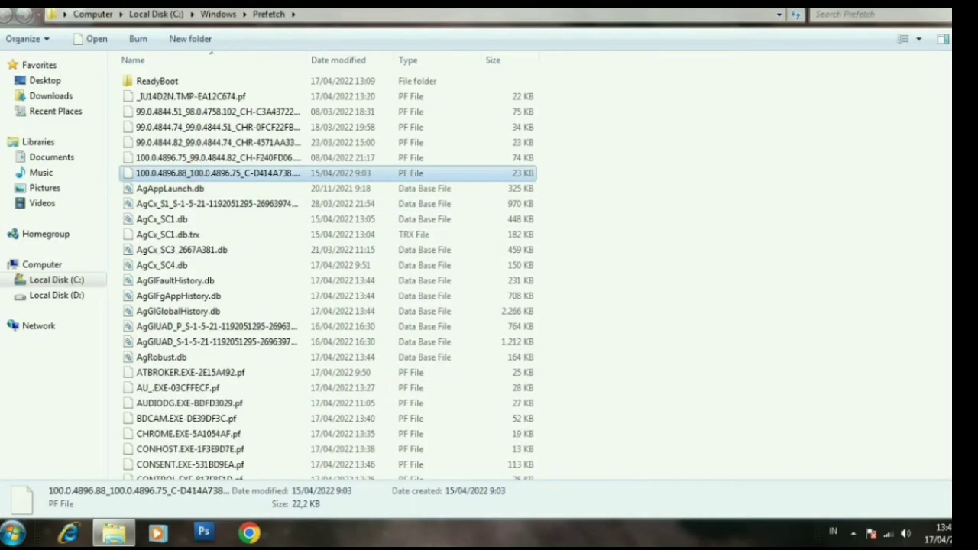
key(ctrl+a)
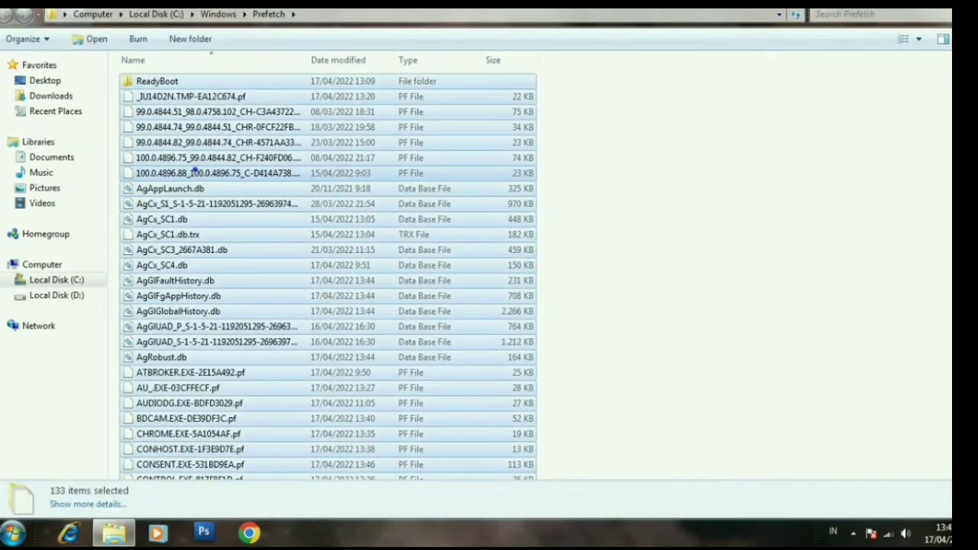
right_click(194, 172)
click(231, 325)
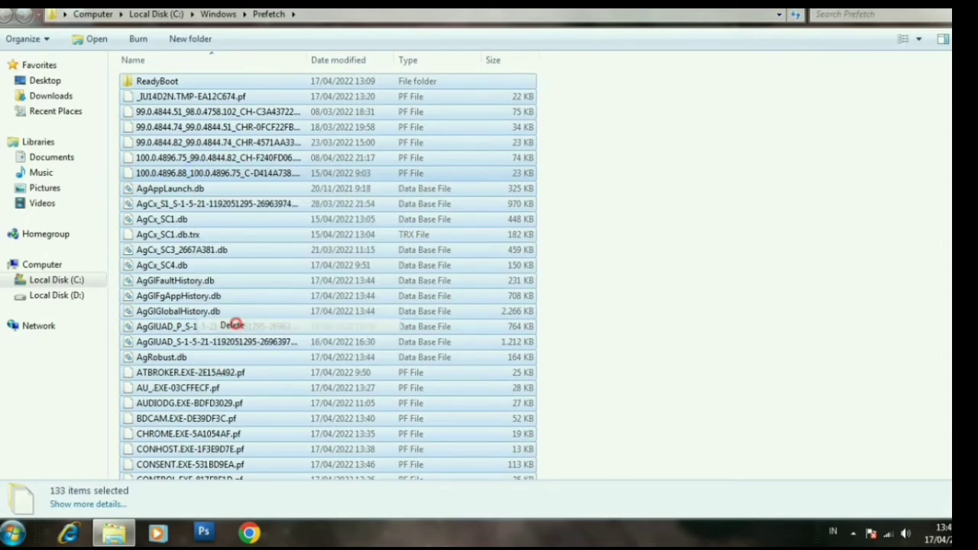
key(Return)
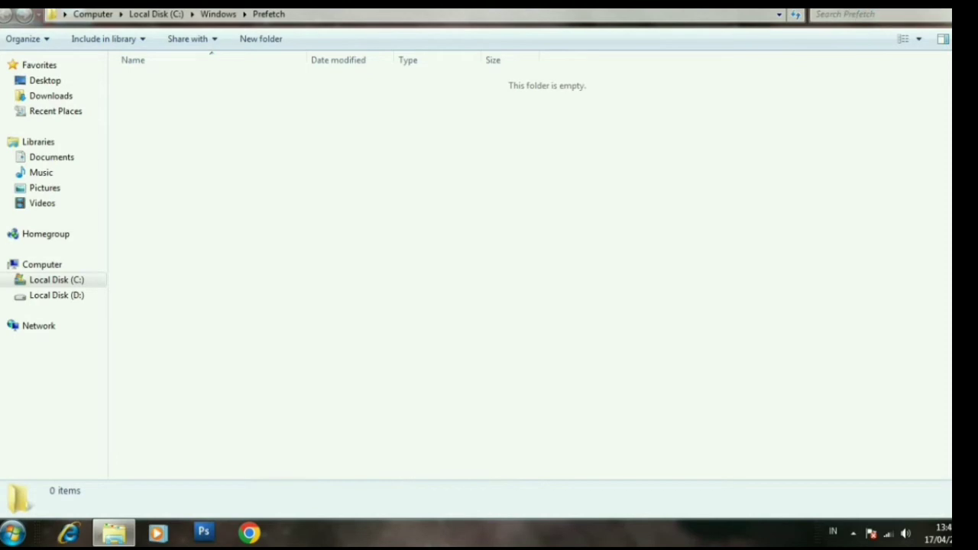
key(super+d)
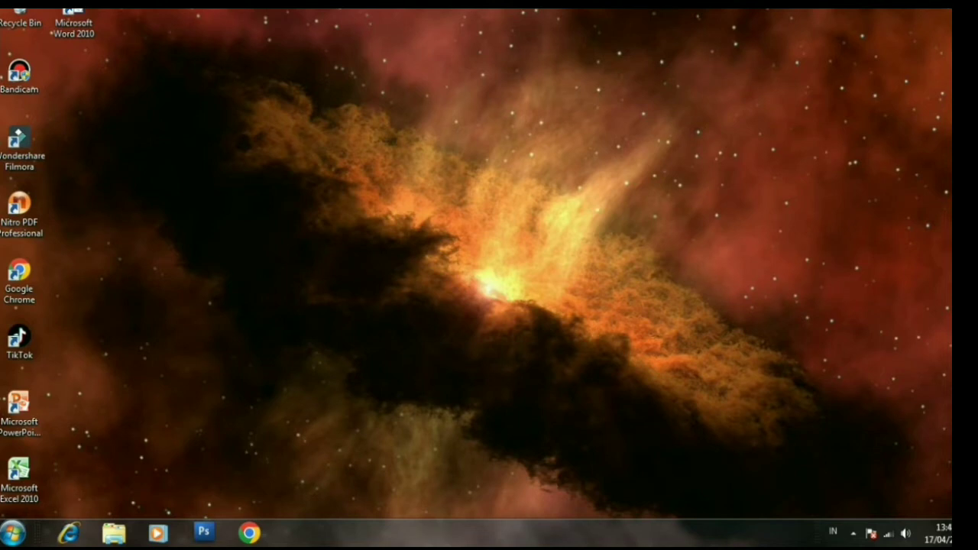
Step: Refresh the desktop several times
right_click(184, 219)
click(223, 261)
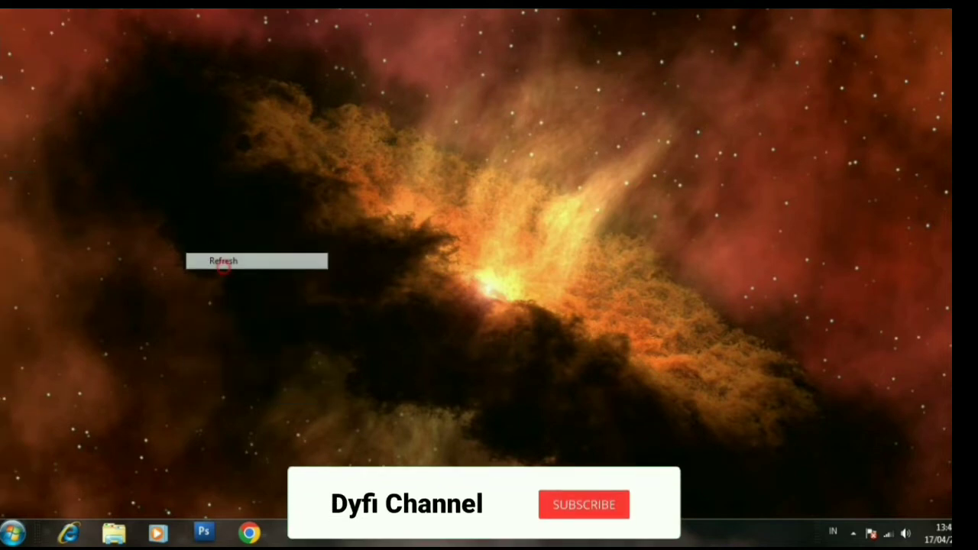
right_click(212, 251)
right_click(232, 271)
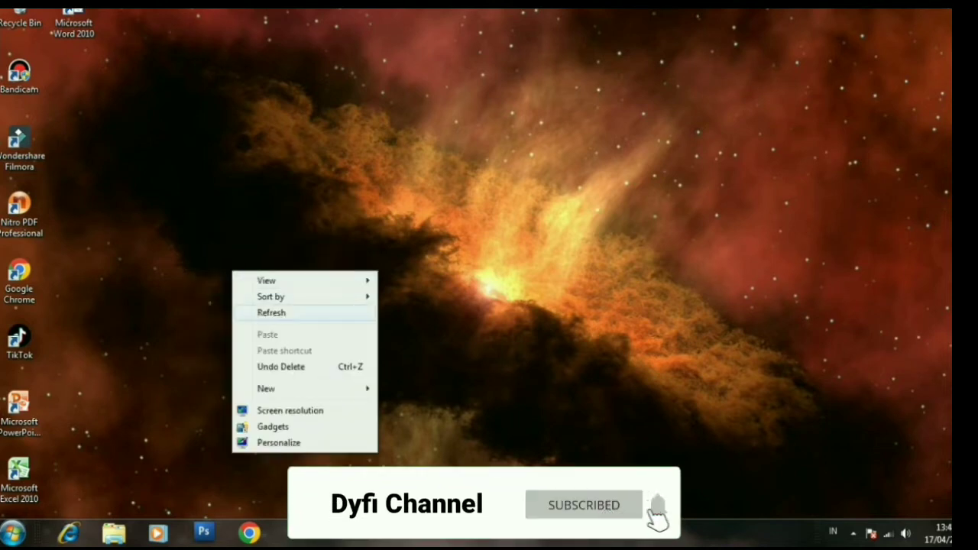
click(271, 313)
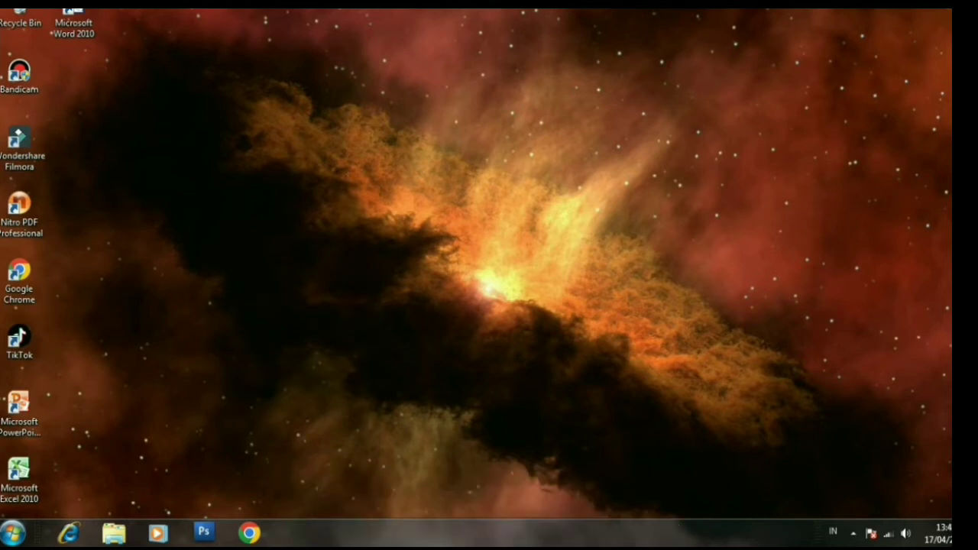
Step: Open the properties of Local Disk (C:) from a maximized Computer window and start Disk Cleanup for the drive
click(114, 532)
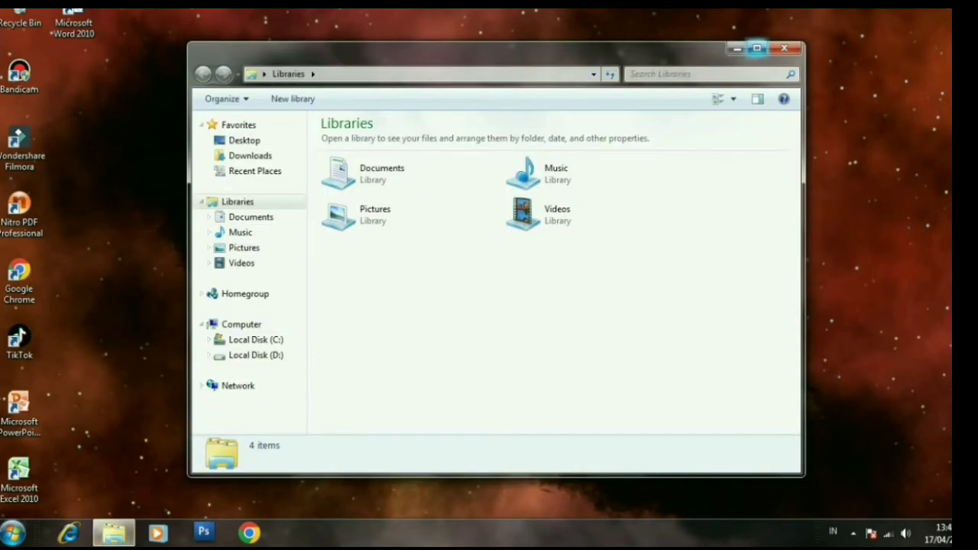
click(756, 48)
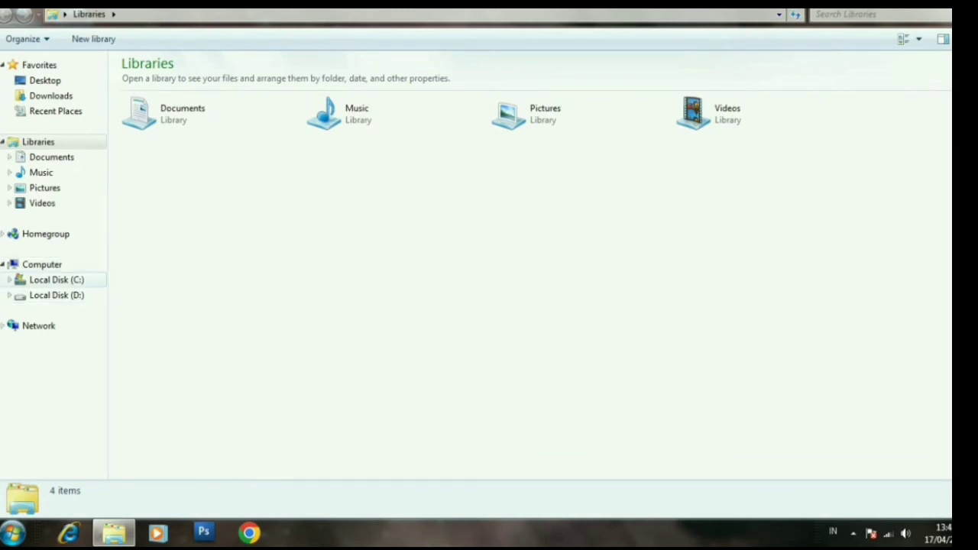
click(43, 265)
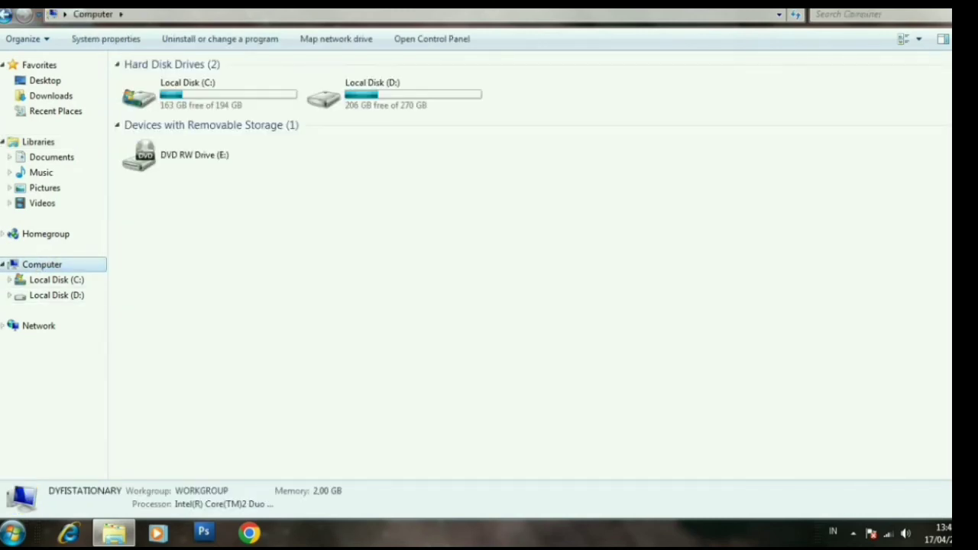
right_click(192, 91)
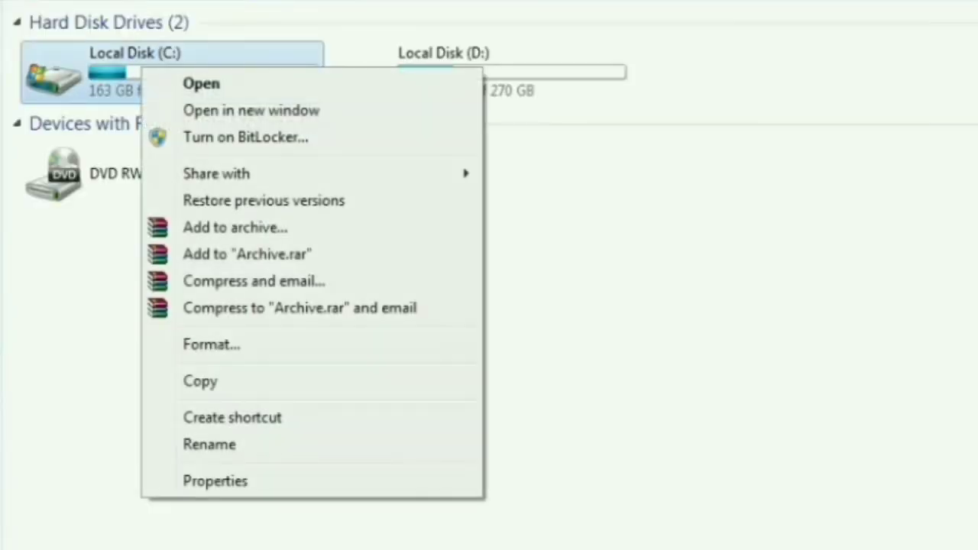
click(217, 481)
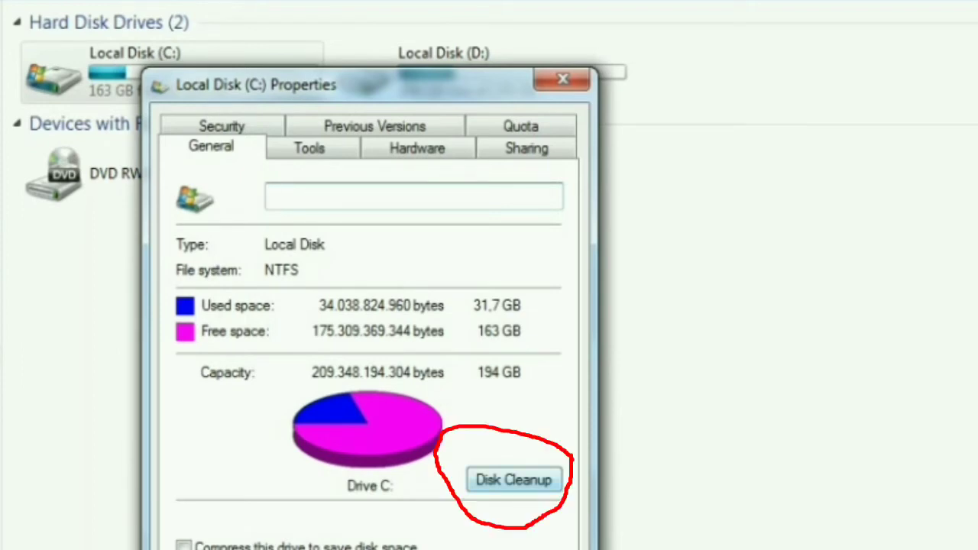
click(513, 479)
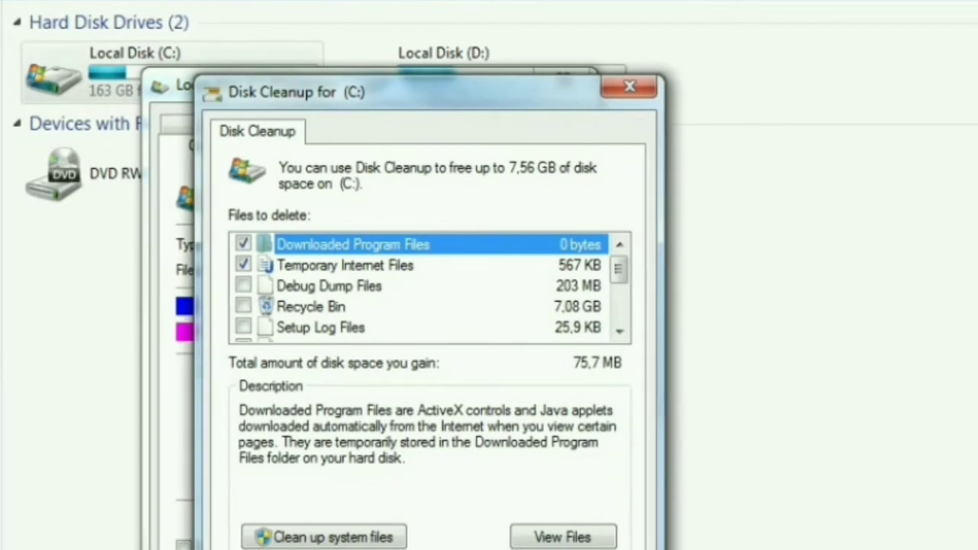
Step: Mark Debug Dump Files, Recycle Bin, Setup Log Files, System error memory dump files and Temporary files for deletion in Disk Cleanup
click(243, 286)
click(243, 307)
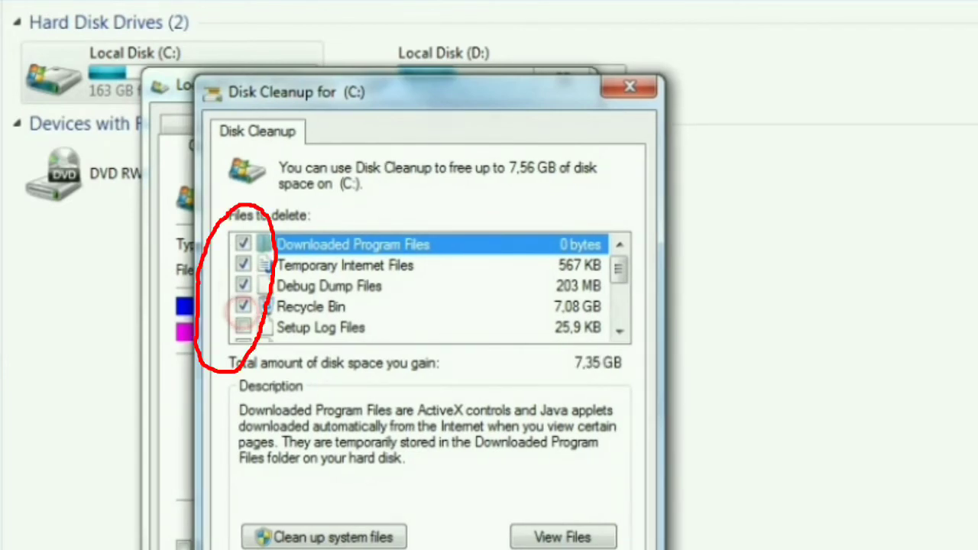
click(242, 327)
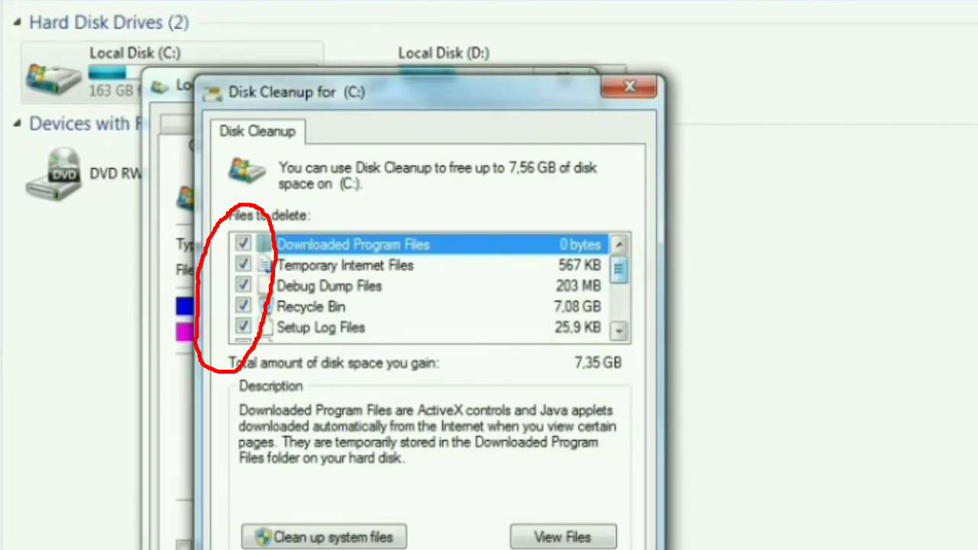
scroll(428, 286, down, 1)
scroll(428, 286, down, 2)
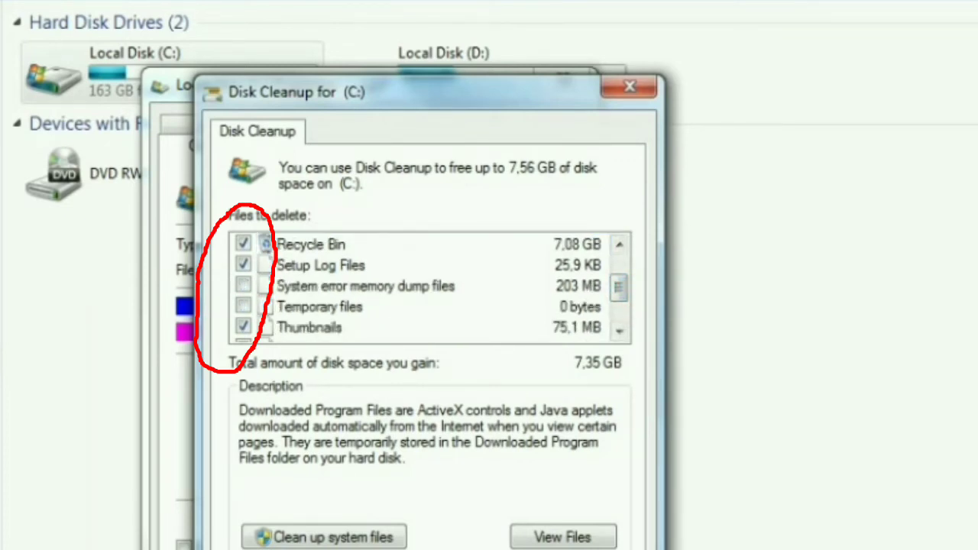
click(243, 285)
click(243, 306)
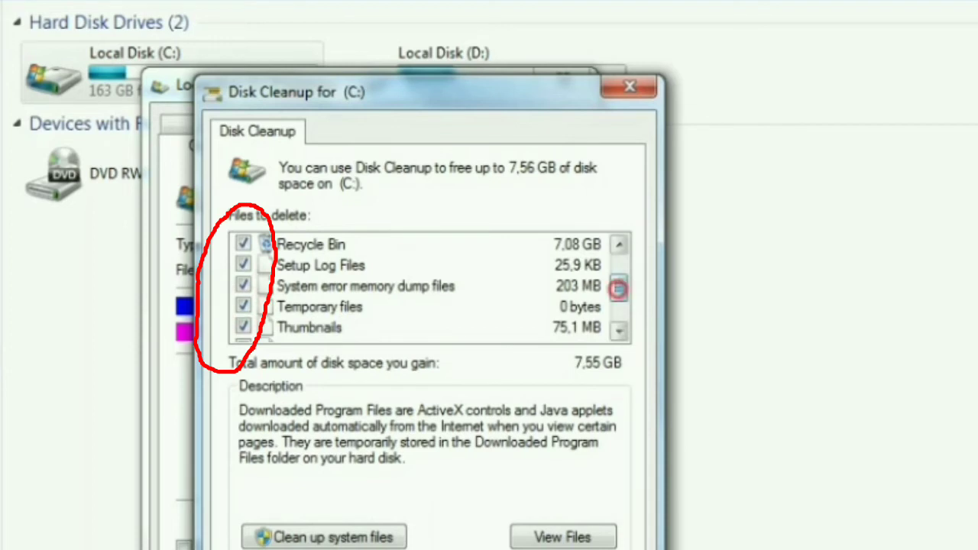
Step: Mark the per user archived, per user queued and system archived Windows Error Reporting files for deletion
drag(617, 289, 618, 302)
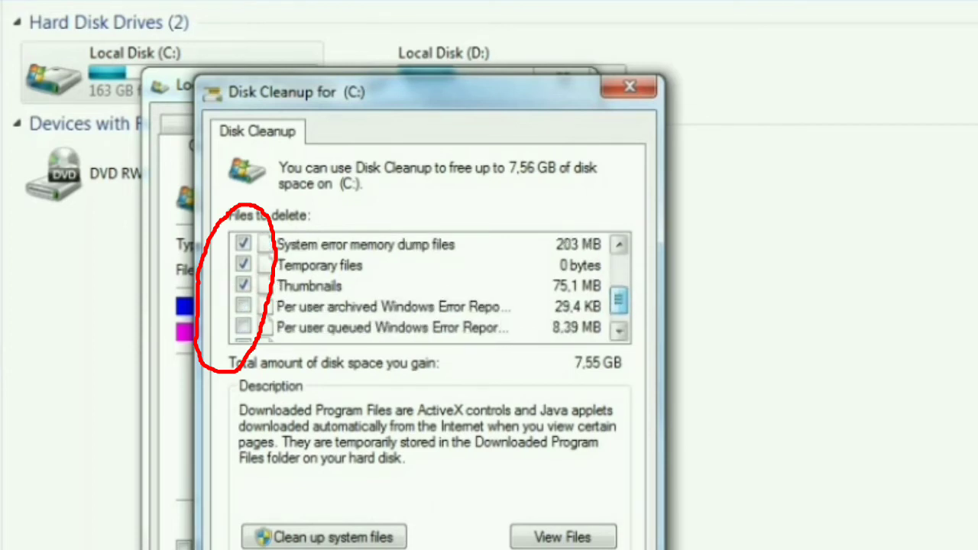
click(243, 306)
click(242, 325)
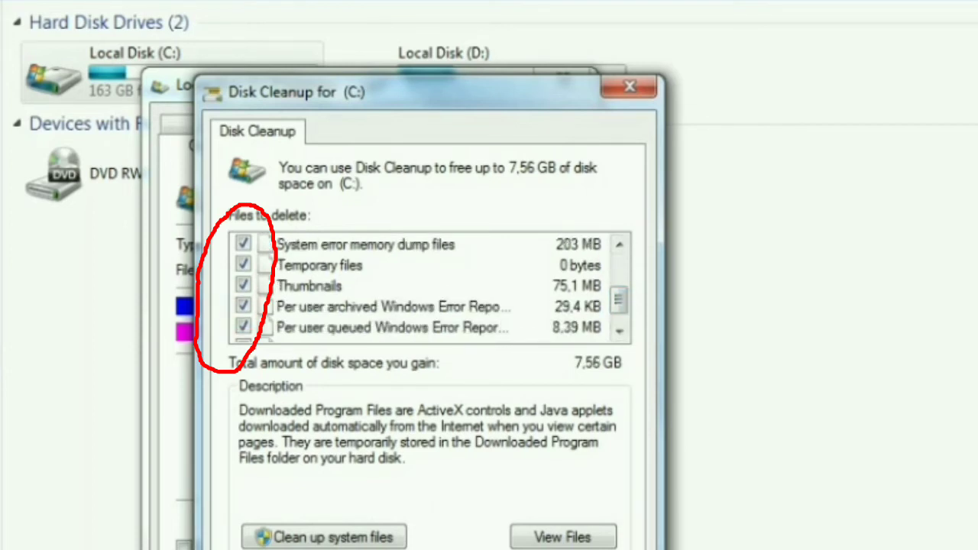
drag(617, 301, 618, 306)
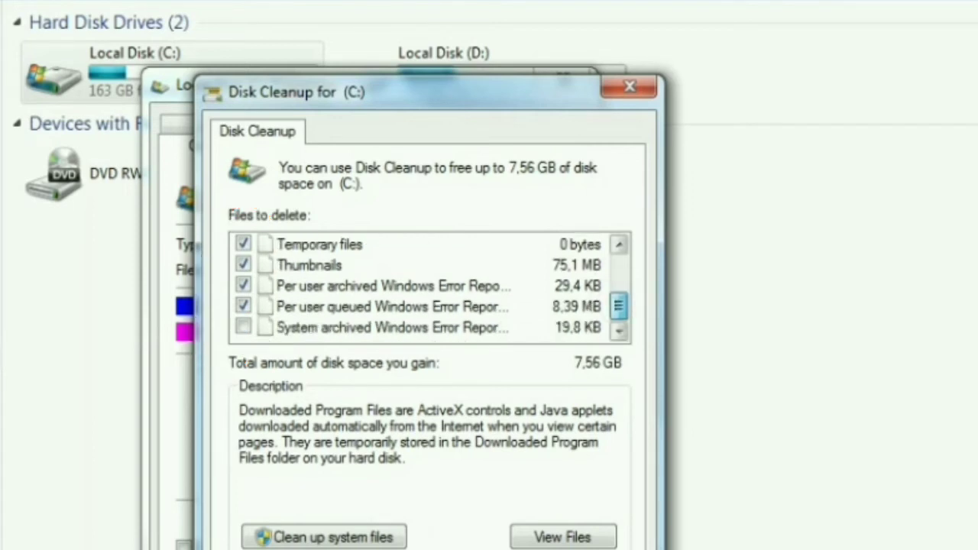
click(243, 327)
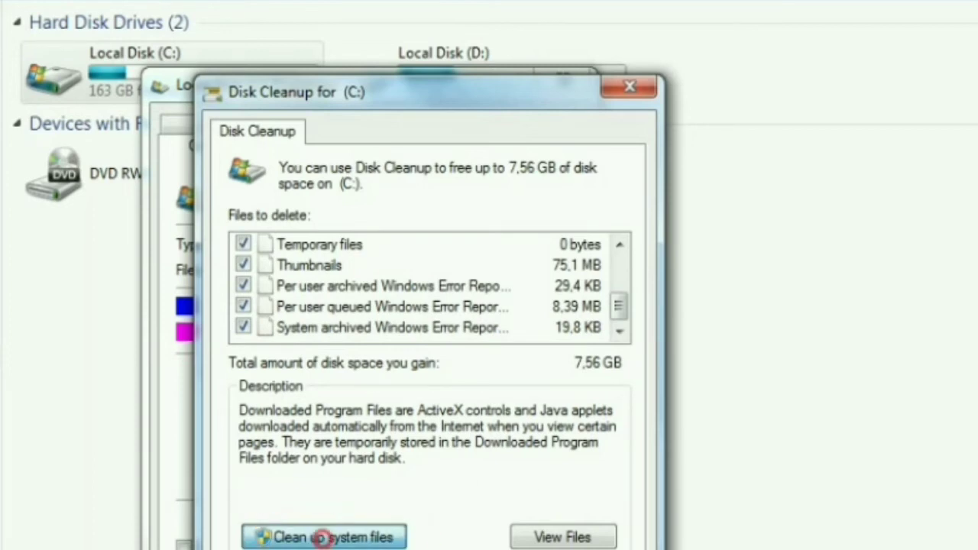
Step: Rescan drive C: with system files included in the cleanup and move the new Disk Cleanup window over the drive's properties
click(323, 535)
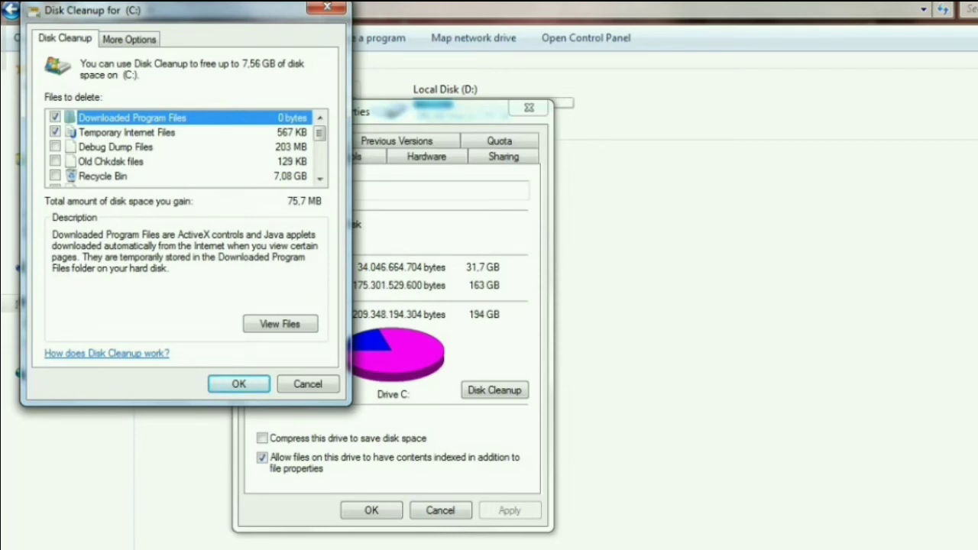
drag(153, 10, 420, 173)
click(477, 146)
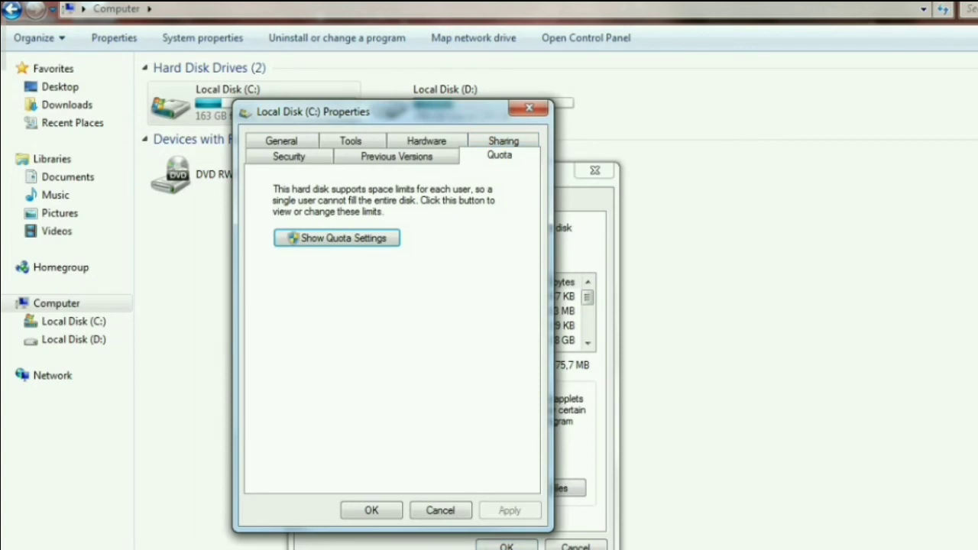
Step: Look through the General, Tools, Hardware, Sharing, Quota and Previous Versions pages of the Local Disk (C:) properties and close them
click(283, 141)
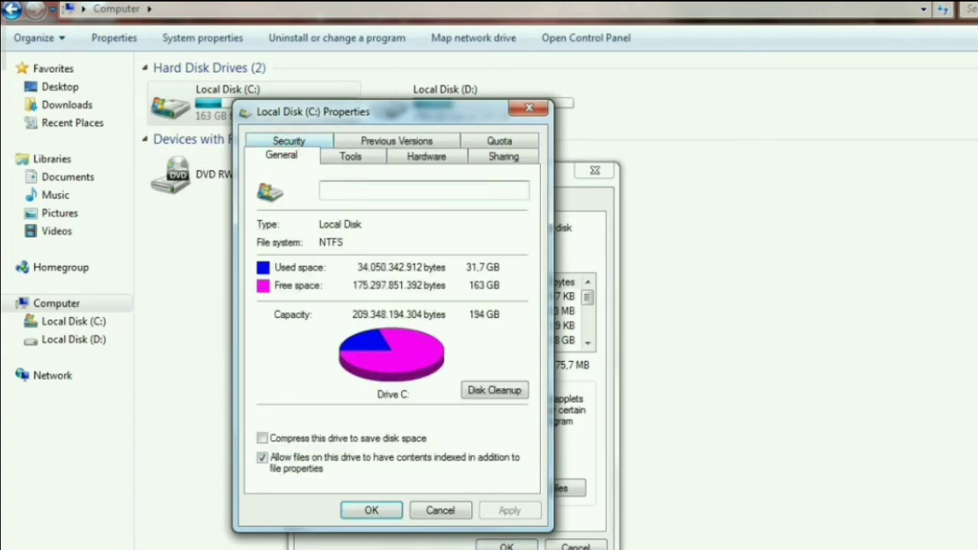
click(350, 155)
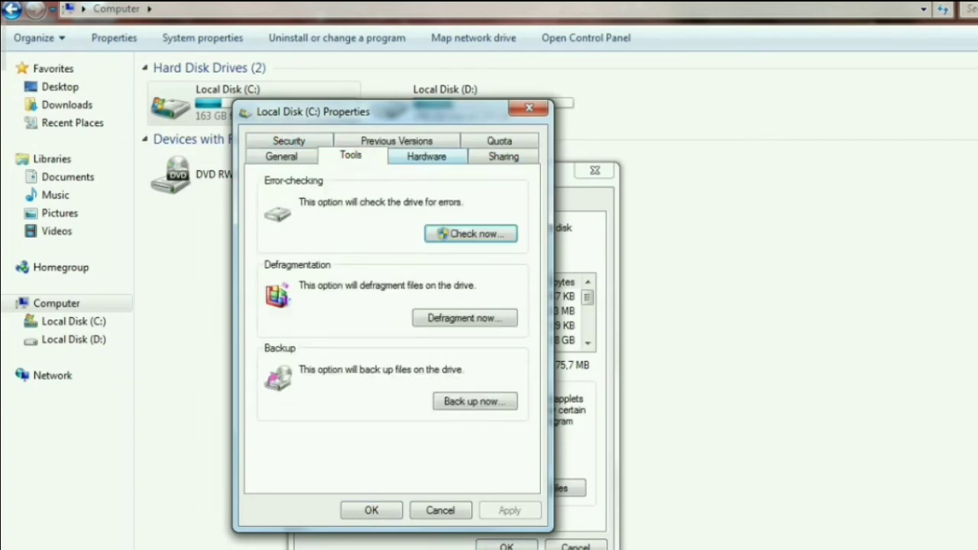
click(426, 156)
click(486, 155)
click(497, 141)
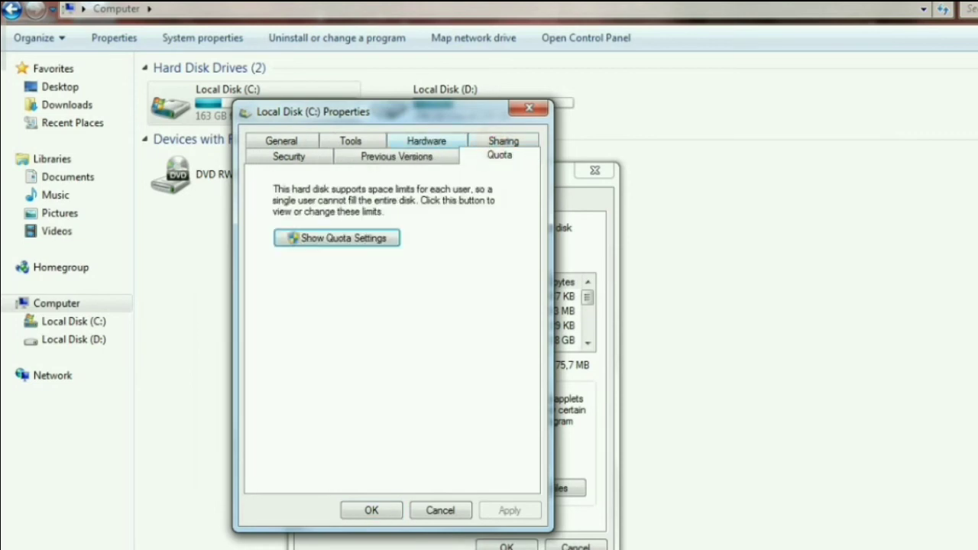
click(428, 139)
click(382, 142)
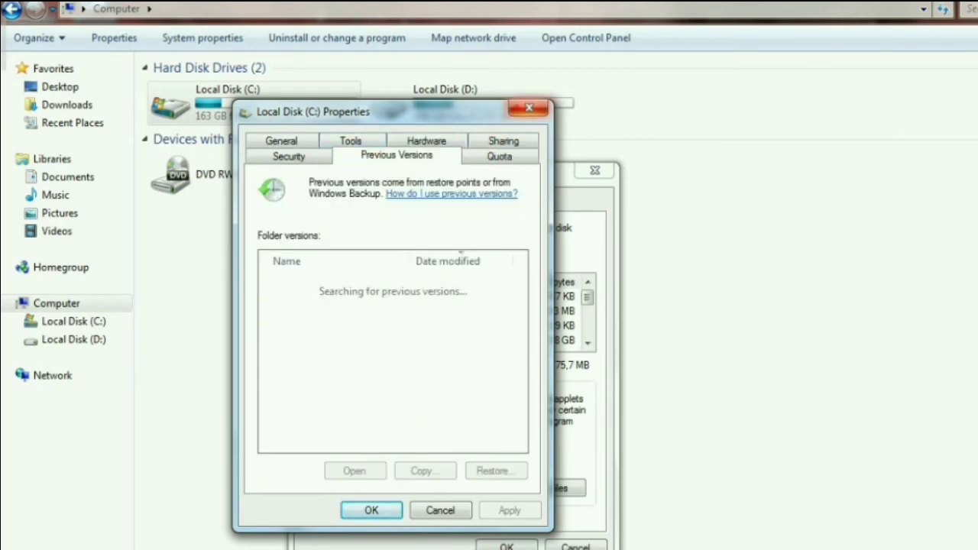
click(528, 108)
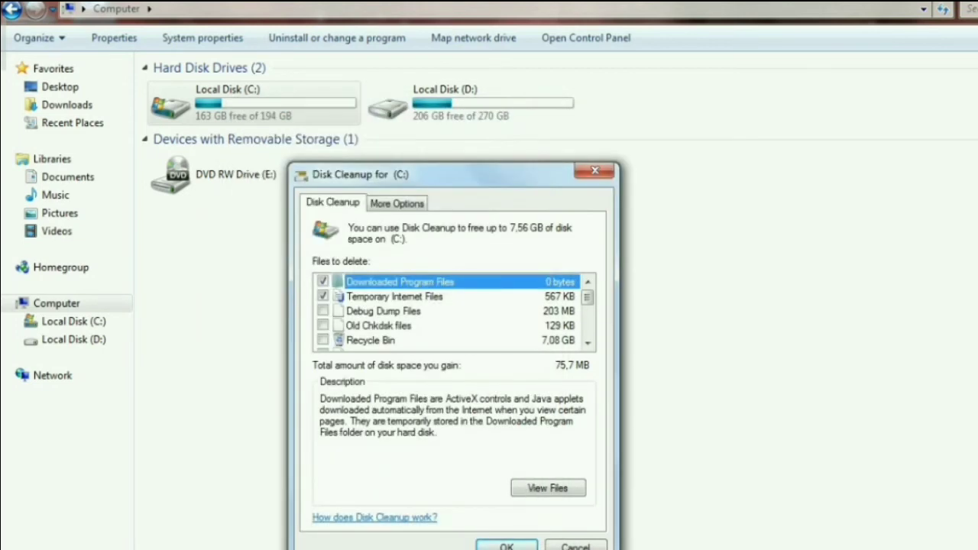
Step: Move the Disk Cleanup window fully into view and mark Debug Dump Files, Old Chkdsk files and Recycle Bin for deletion
drag(446, 169, 394, 148)
click(271, 288)
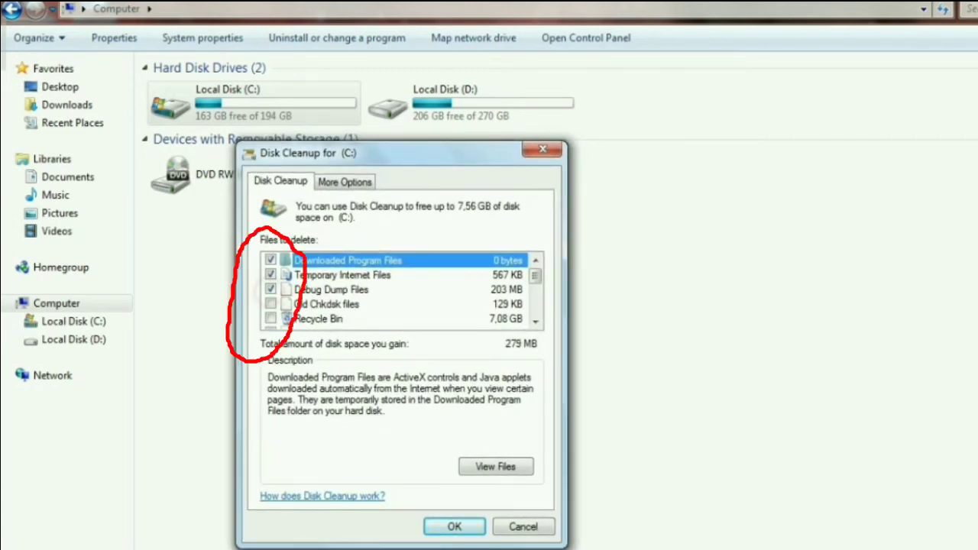
click(270, 304)
scroll(401, 289, down, 2)
scroll(401, 288, down, 2)
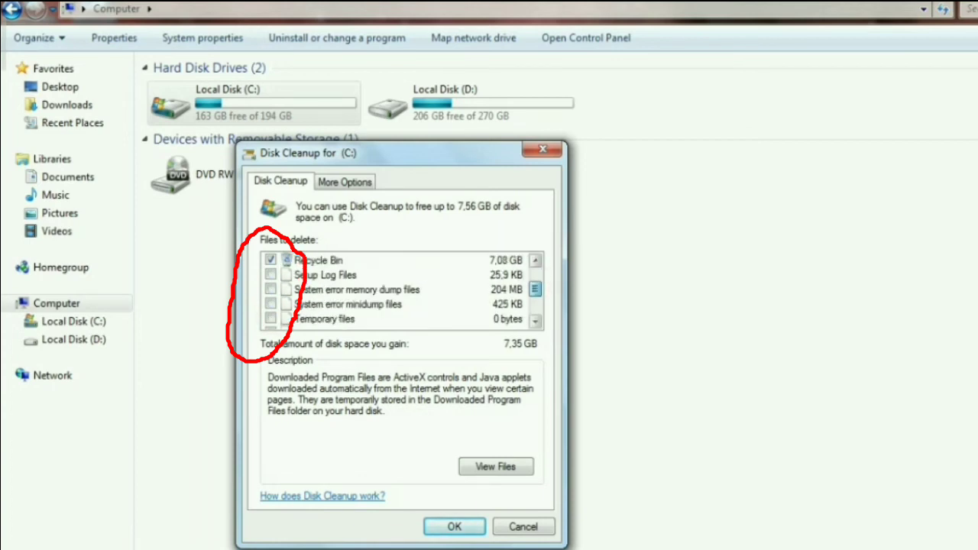
Step: Mark Setup Log Files, System error memory dump files, System error minidump files and Temporary files for deletion
click(270, 274)
click(270, 288)
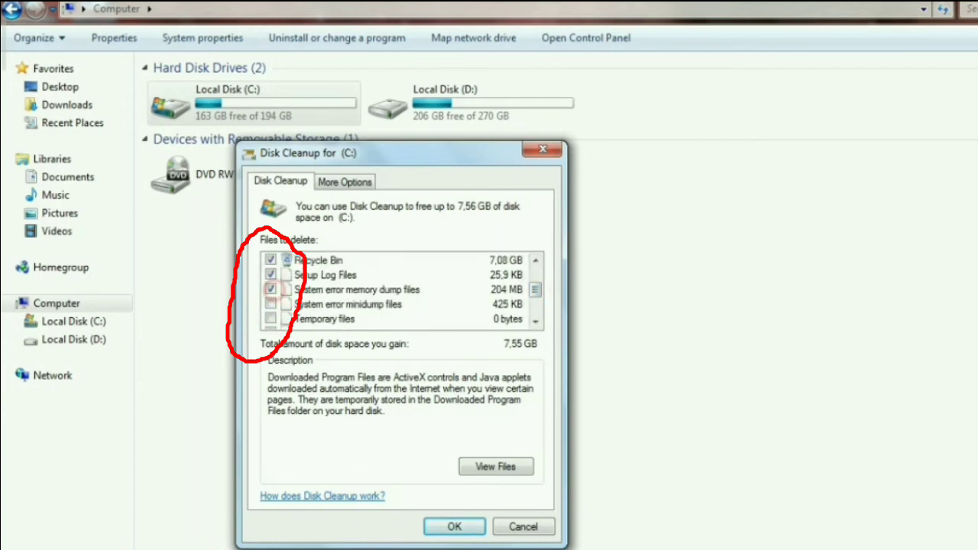
click(271, 303)
click(270, 318)
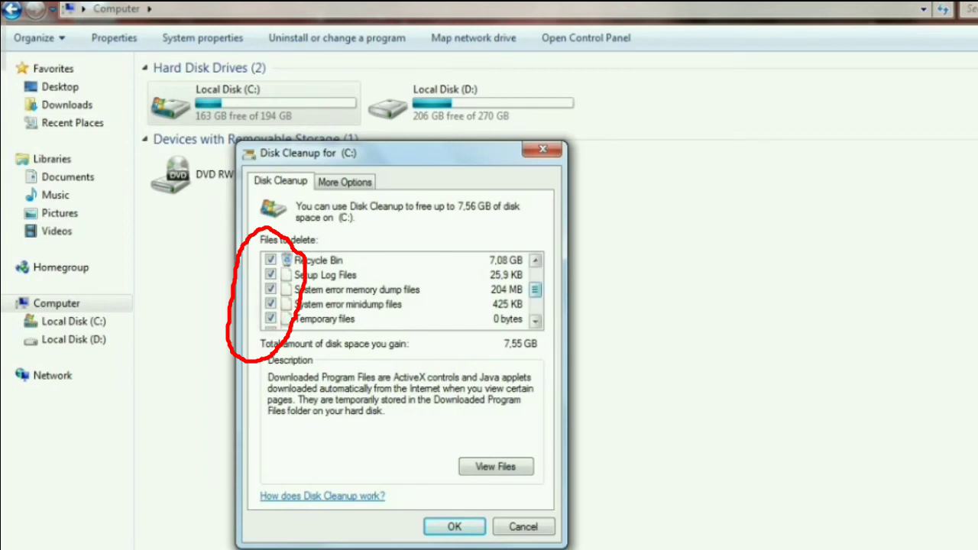
Step: Mark the per user archived, per user queued, system archived and system queued Windows Error Reporting files for deletion
scroll(401, 289, down, 5)
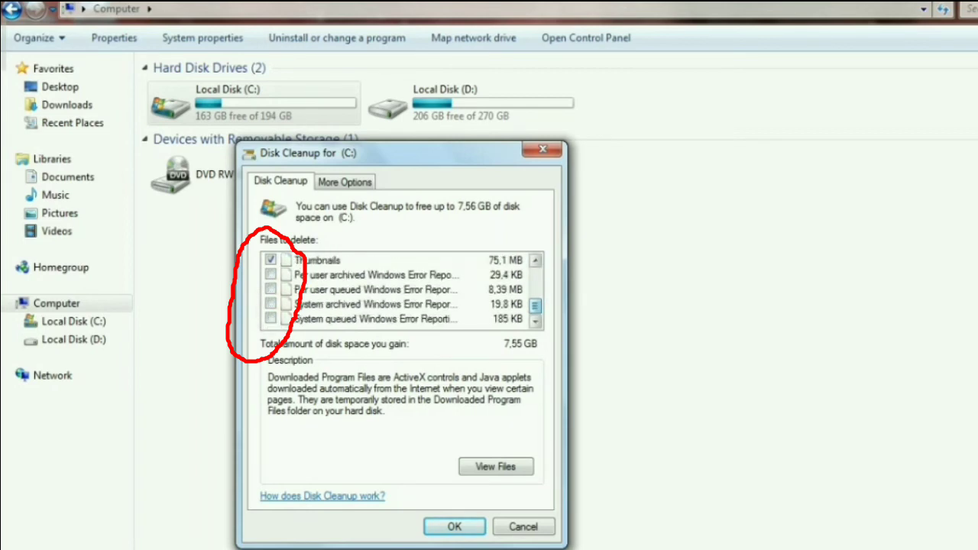
click(271, 274)
click(270, 289)
click(271, 304)
click(270, 318)
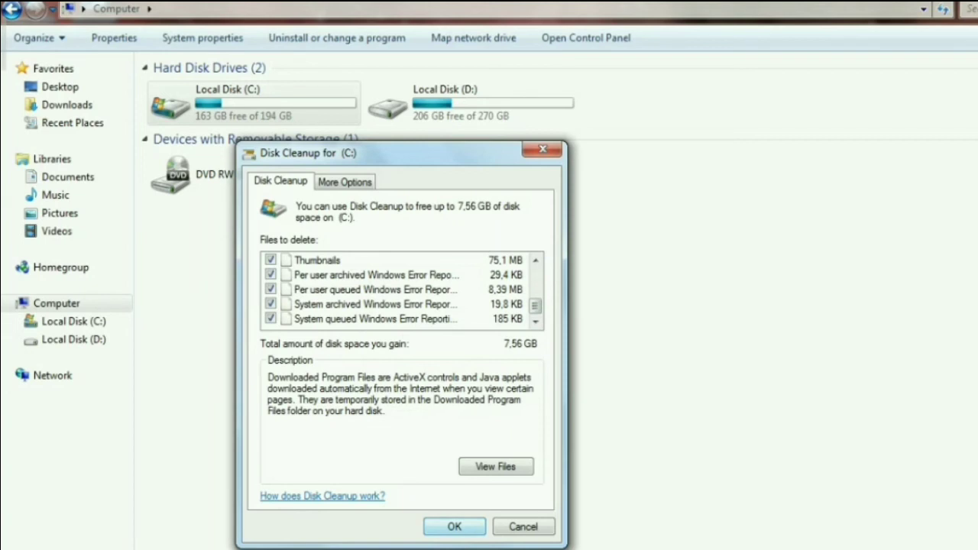
Step: Run the cleanup of drive C: and confirm permanently deleting the marked files
key(Return)
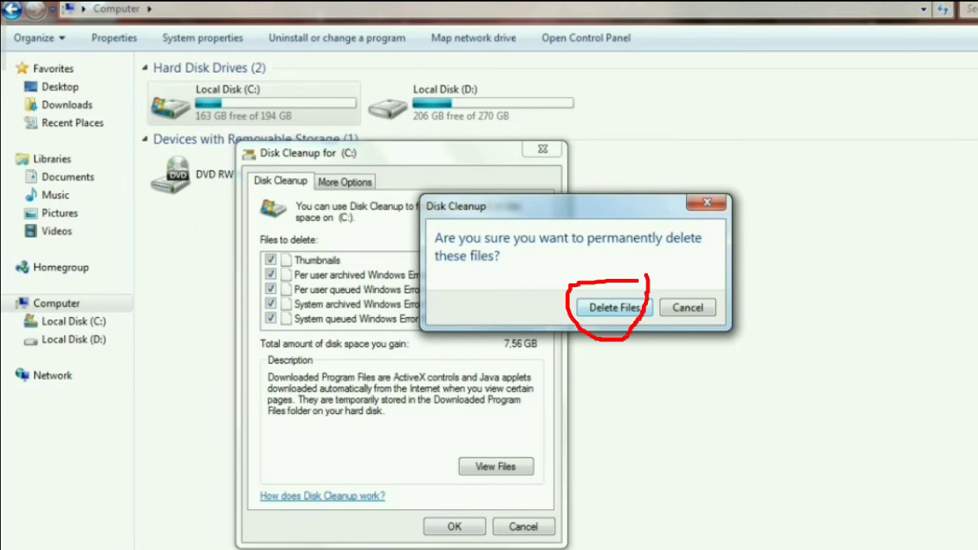
key(Return)
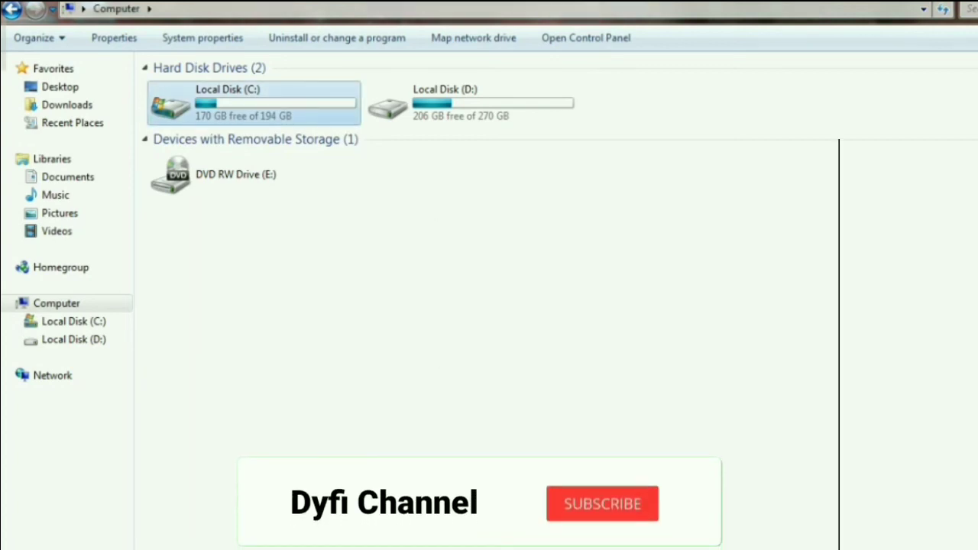
click(408, 251)
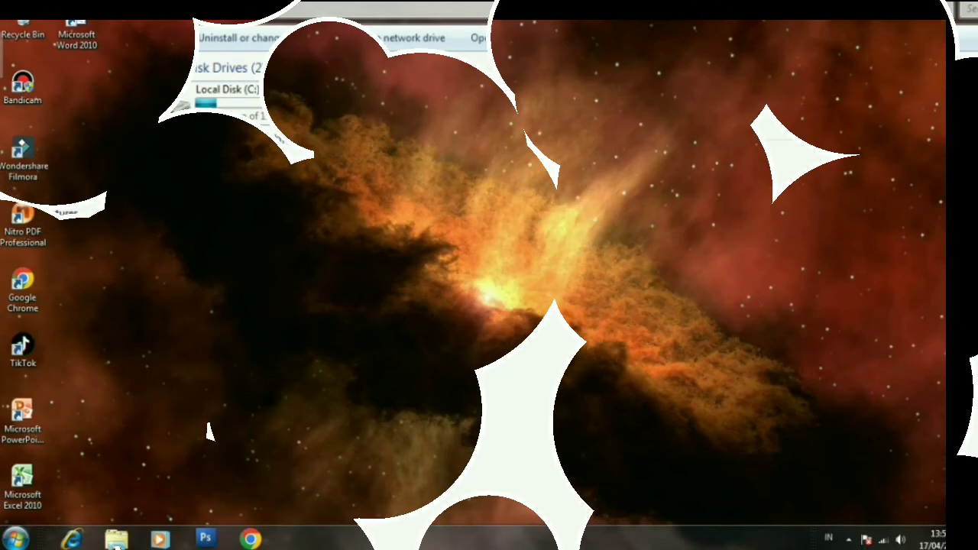
Step: Refresh the Windows desktop repeatedly
right_click(276, 100)
click(319, 139)
right_click(308, 132)
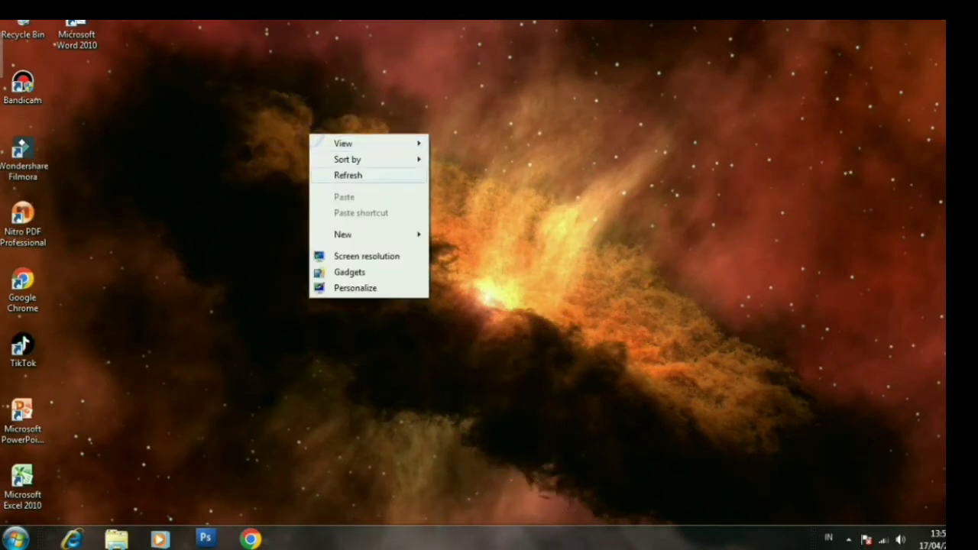
click(341, 175)
right_click(338, 177)
click(370, 218)
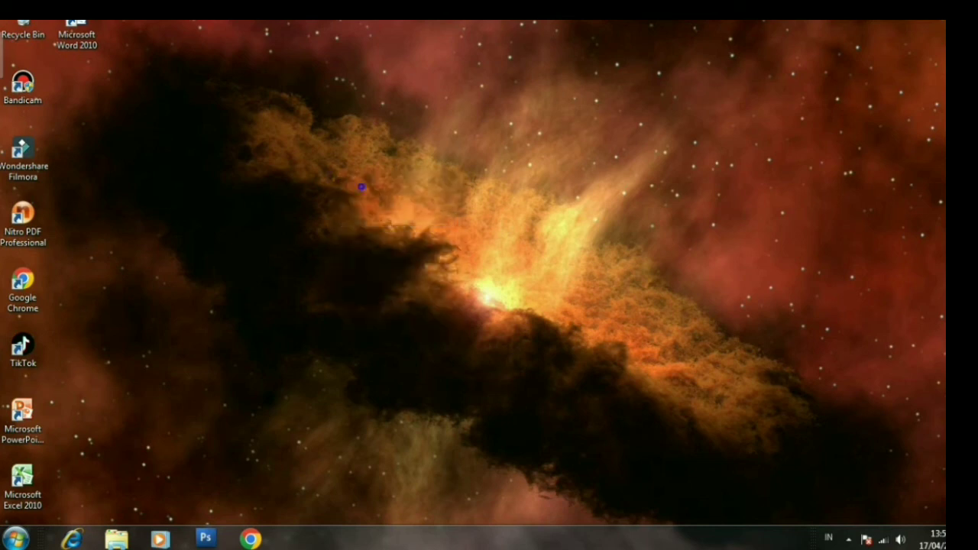
right_click(359, 185)
click(397, 228)
right_click(389, 219)
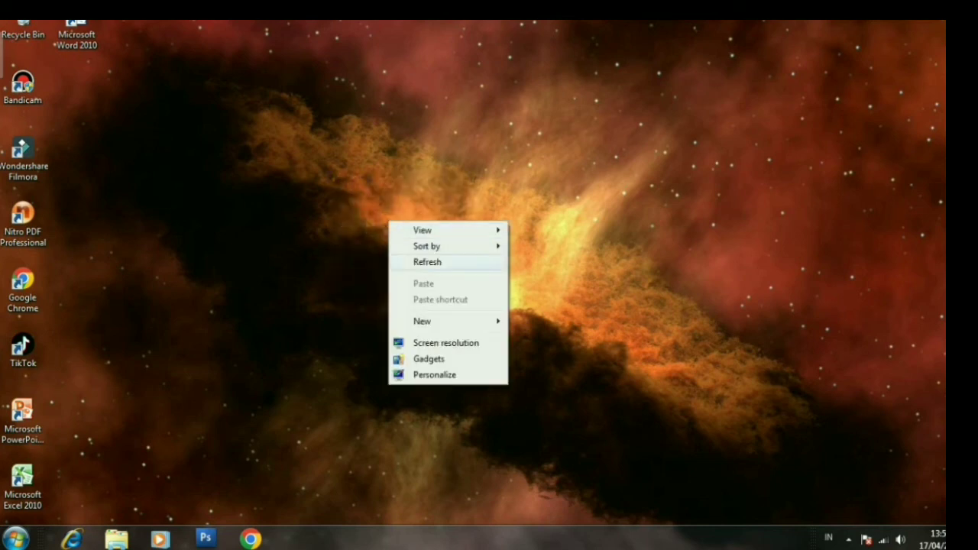
click(420, 261)
right_click(393, 228)
click(433, 268)
right_click(407, 195)
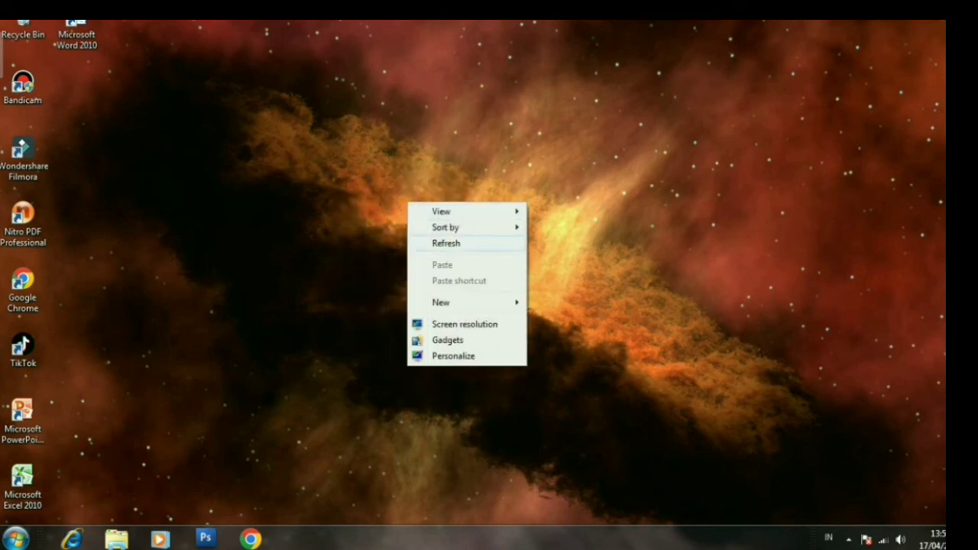
click(446, 245)
right_click(451, 222)
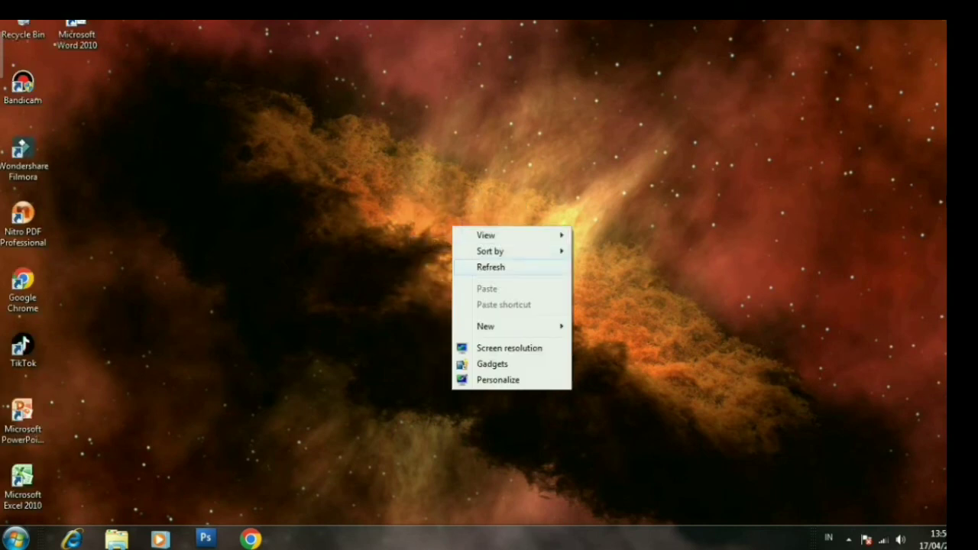
click(489, 266)
right_click(483, 224)
click(511, 264)
right_click(428, 195)
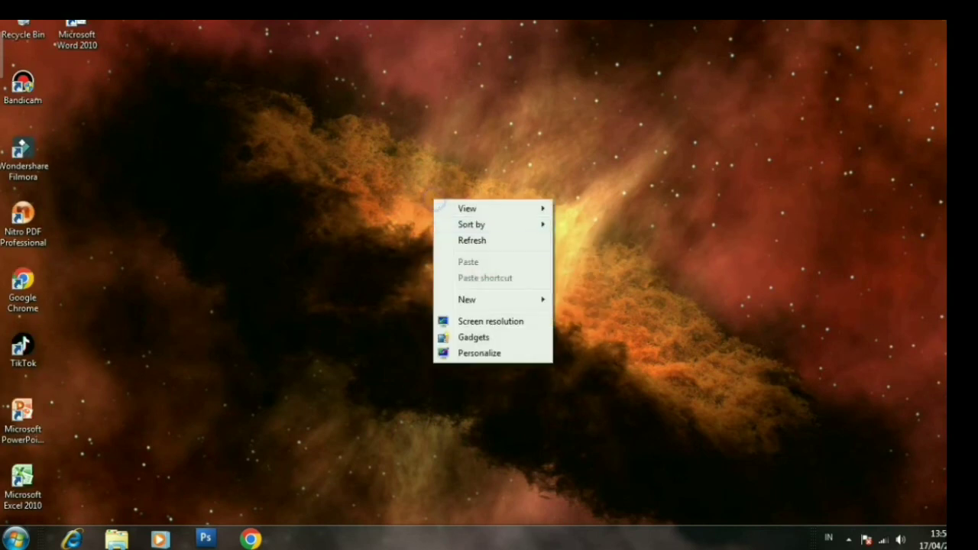
click(458, 243)
right_click(446, 215)
click(472, 253)
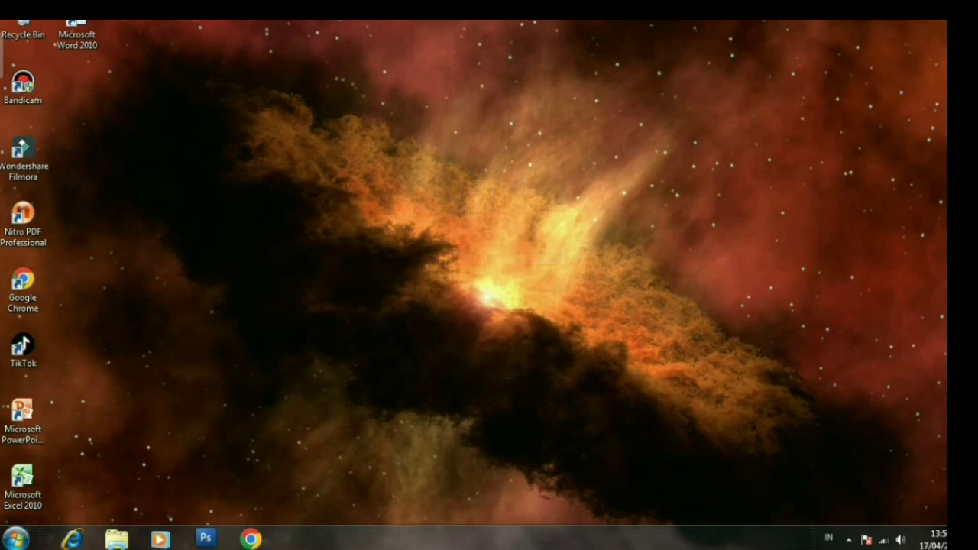